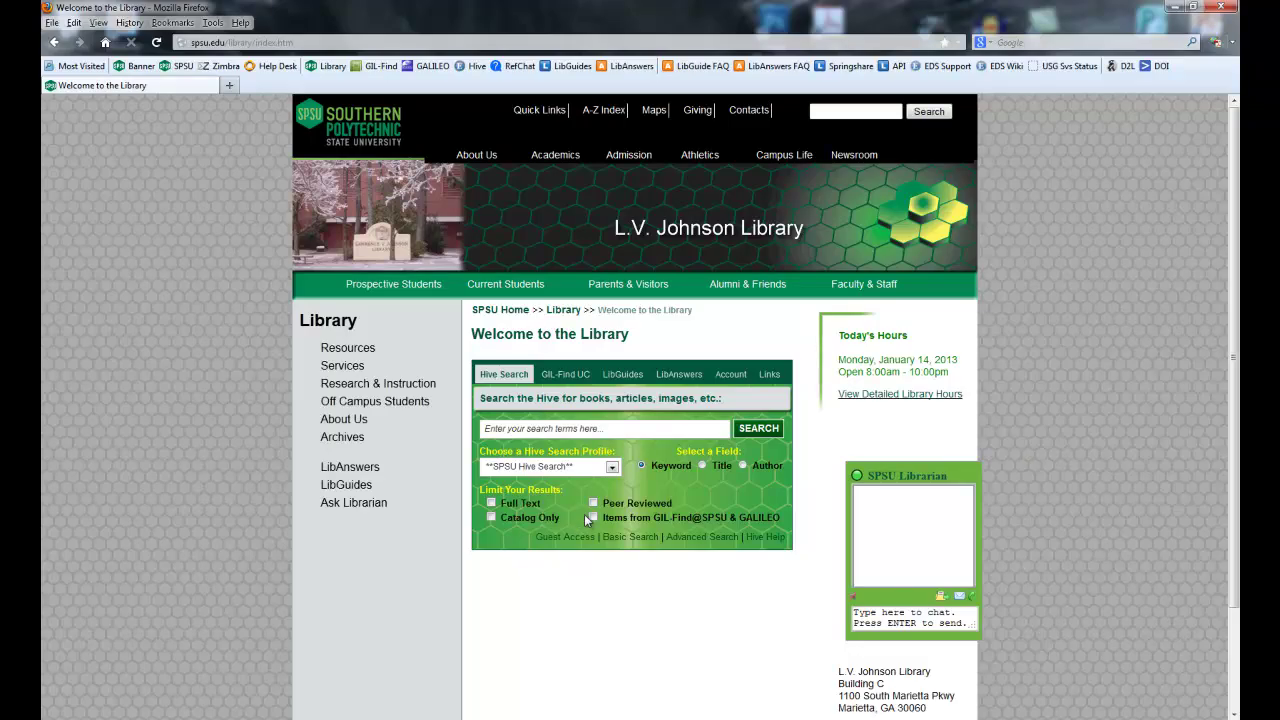
# Search Hive for 'financial statements', keeping the SPSU Hive Search profile.
pyautogui.click(602, 430)
pyautogui.write('art')
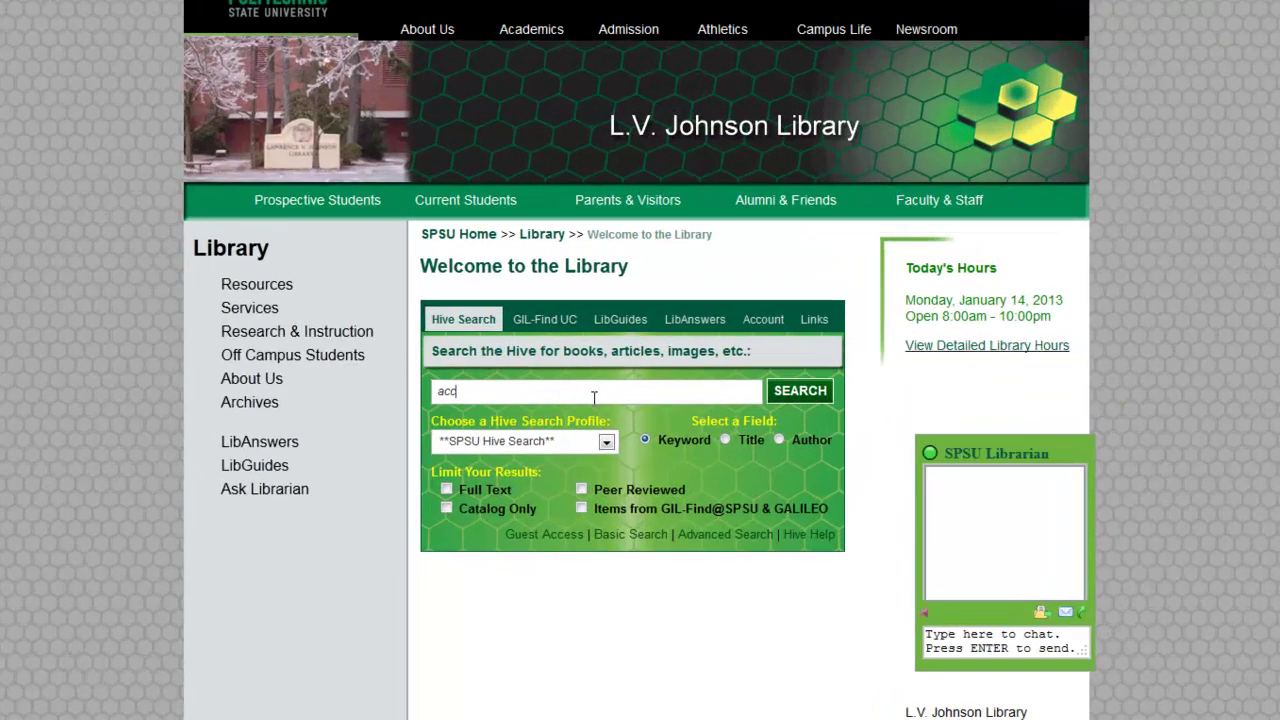
pyautogui.press('BackSpace')
pyautogui.press('BackSpace')
pyautogui.press('BackSpace')
pyautogui.write('financial s')
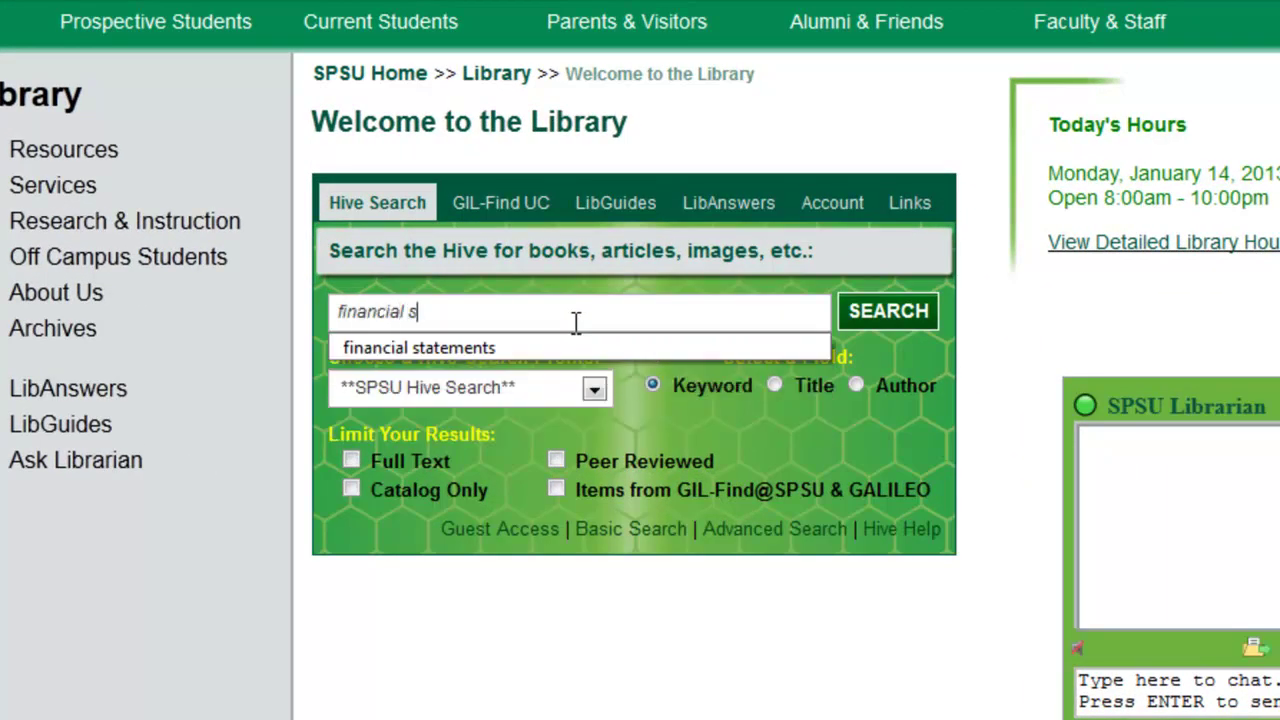
pyautogui.write('tatements')
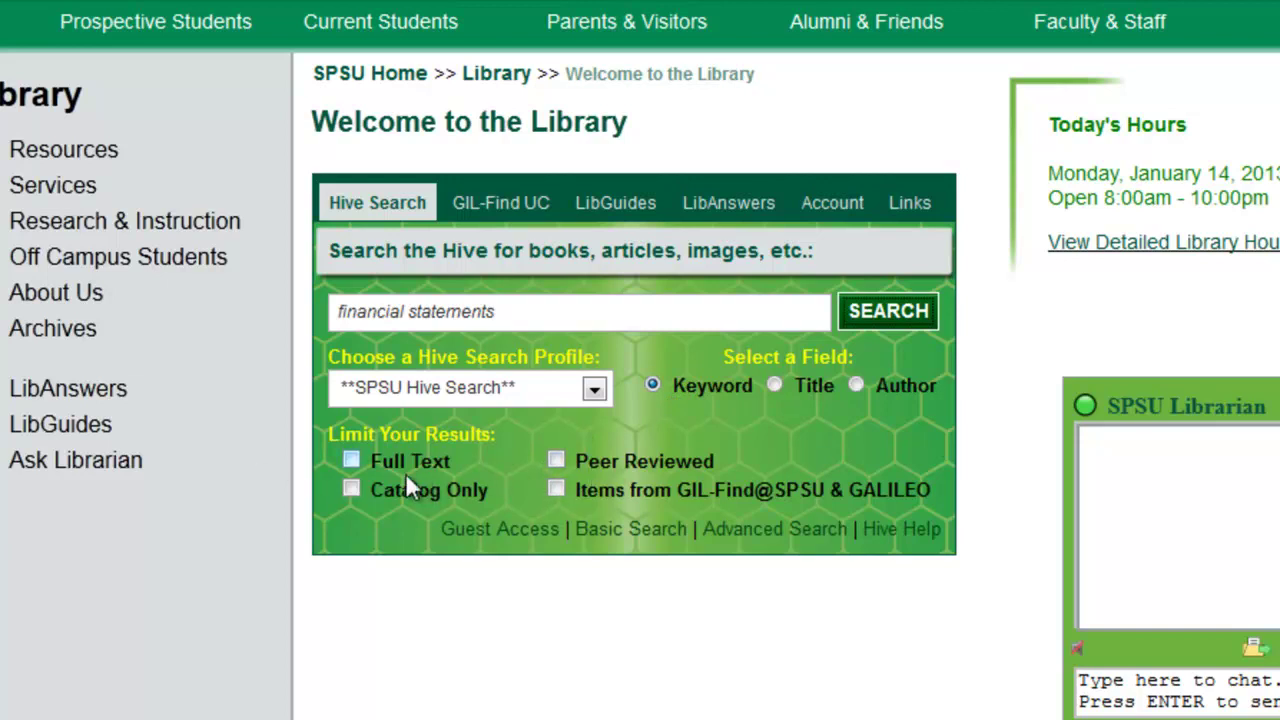
pyautogui.click(593, 392)
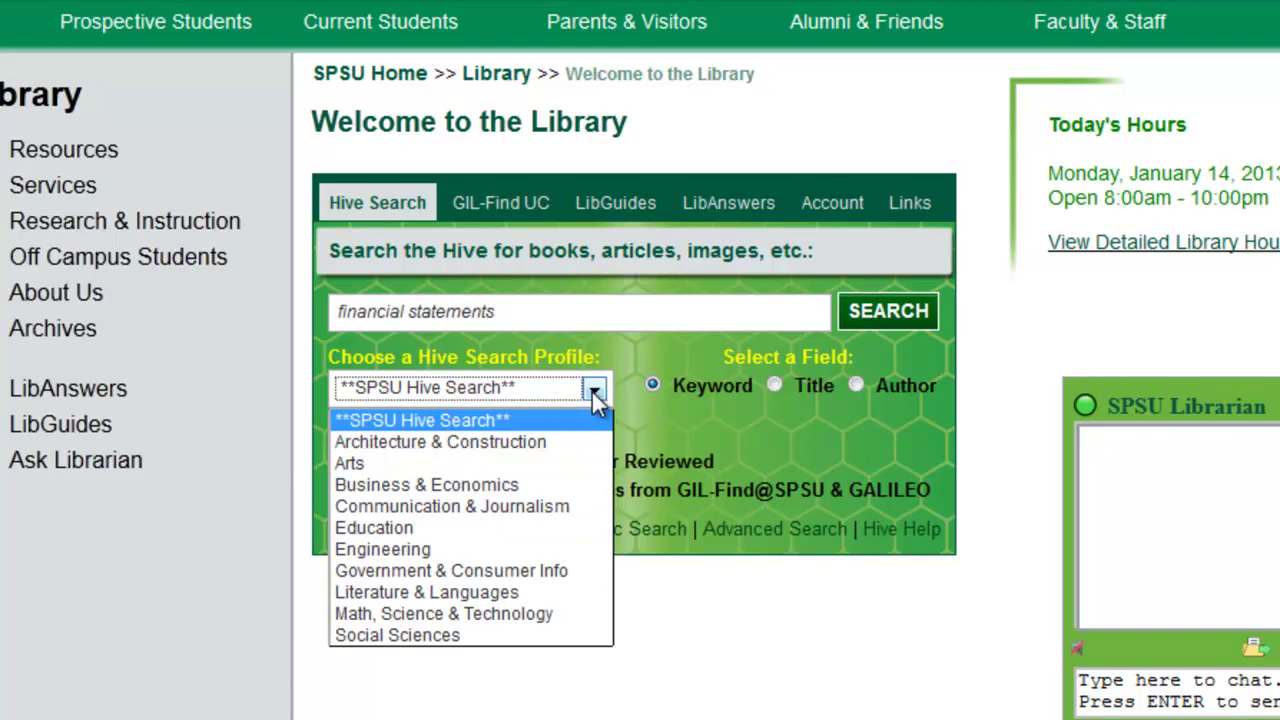
pyautogui.click(512, 424)
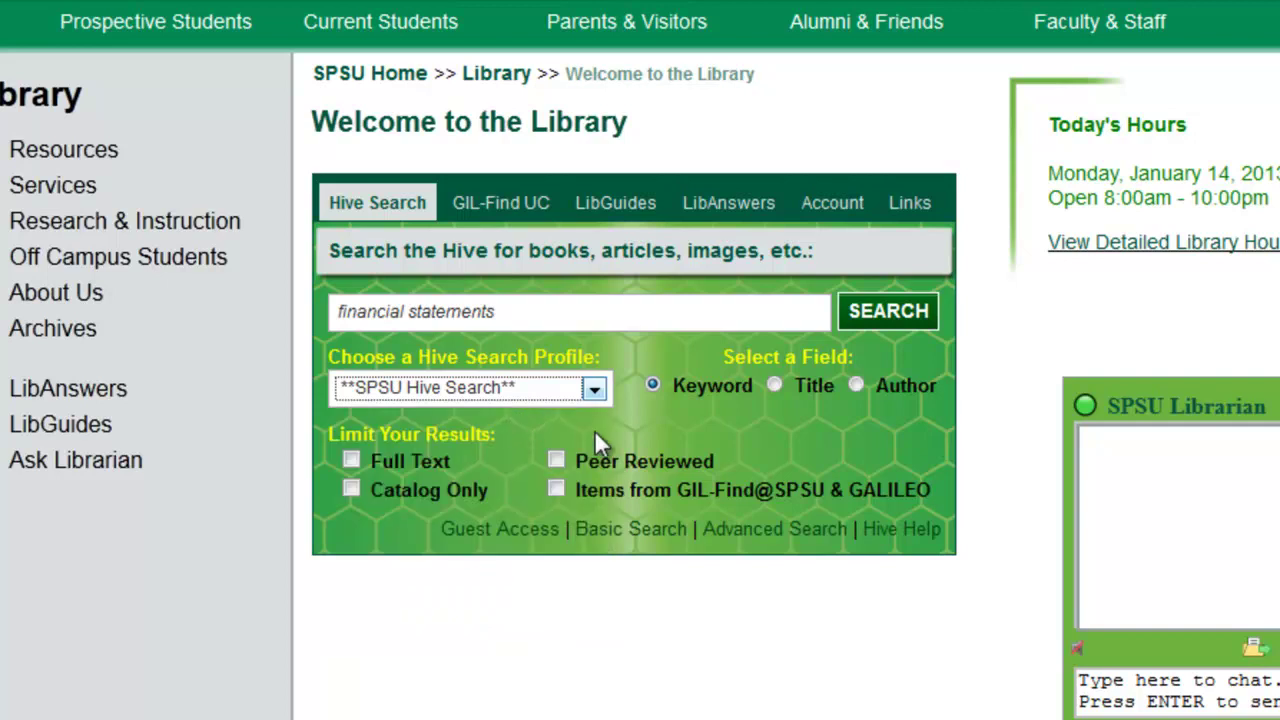
pyautogui.click(924, 311)
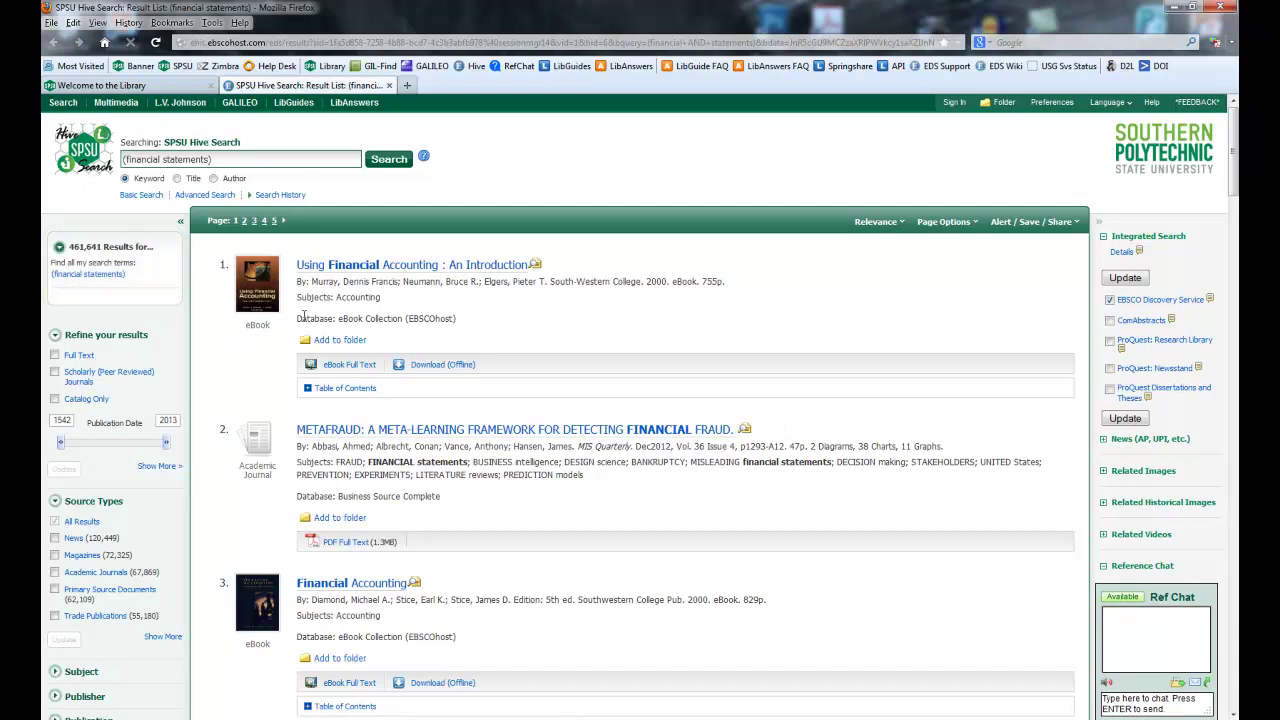
# Review the 461,641 financial statements results and go to the Advanced Search form.
pyautogui.moveTo(325, 298); pyautogui.dragTo(389, 308)
pyautogui.click(362, 303)
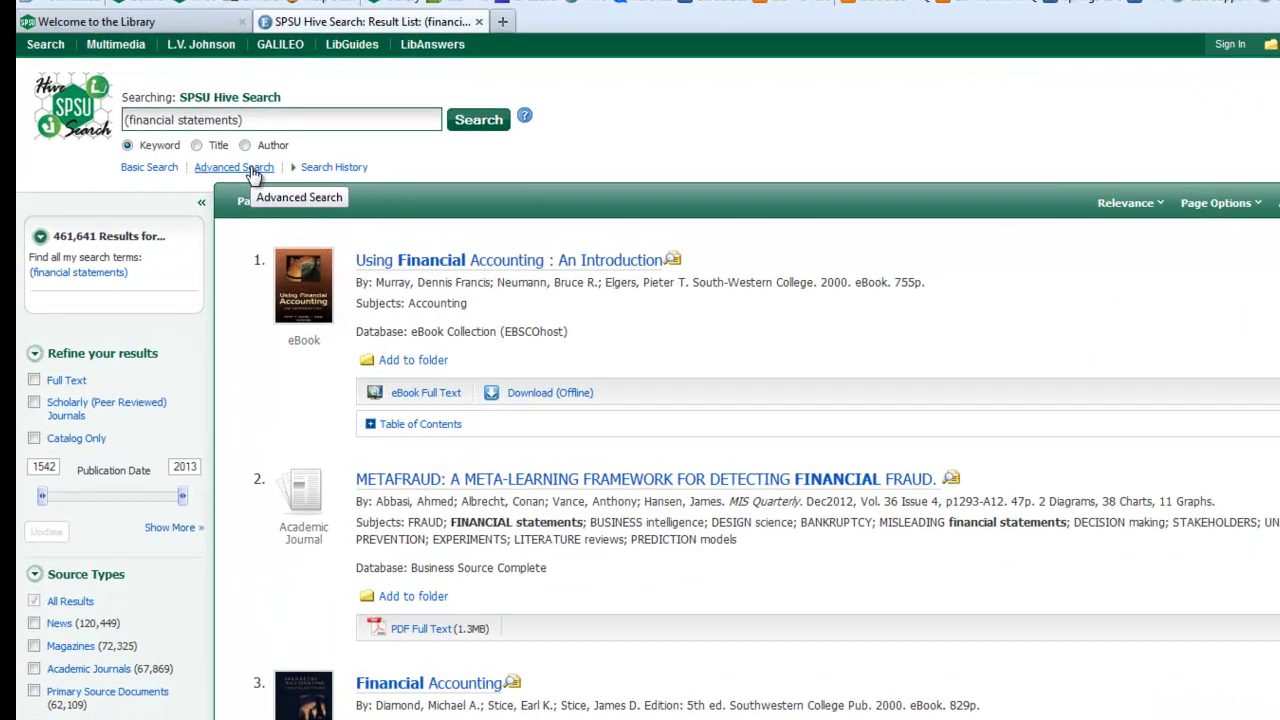
pyautogui.click(252, 170)
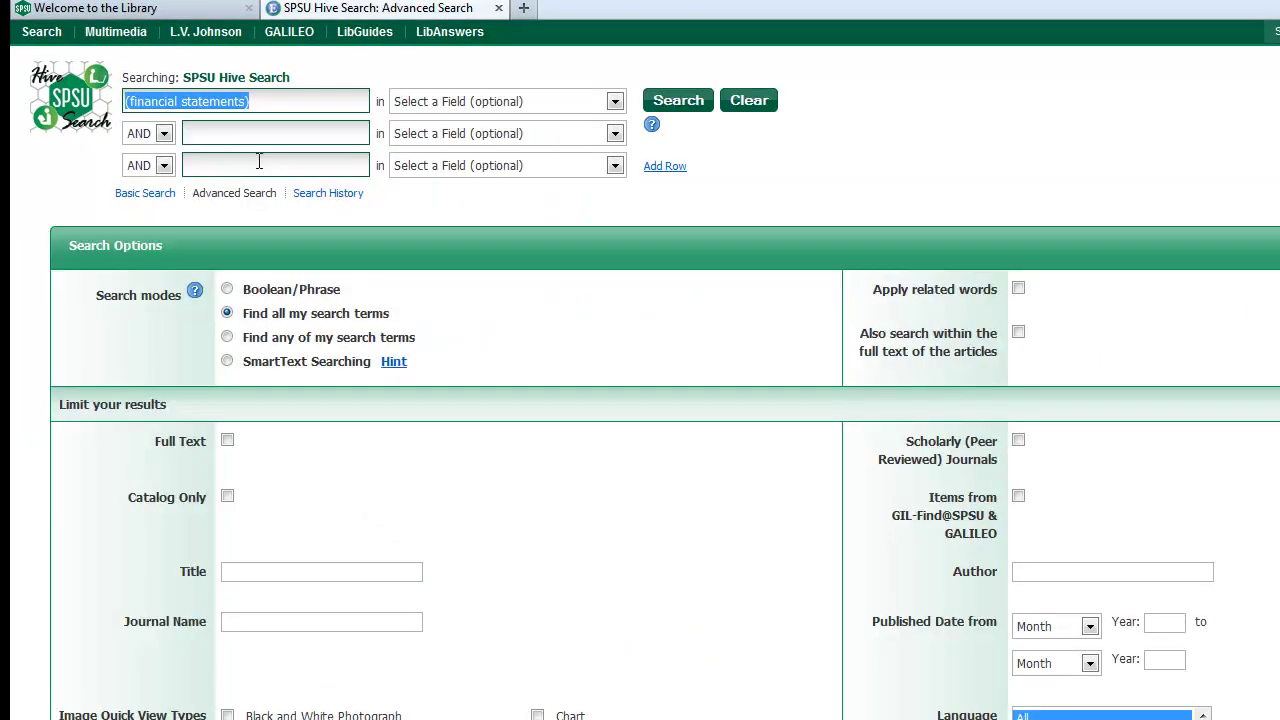
# Strip the parentheses from 'financial statements' and set its field to SU Subject Terms.
pyautogui.click(294, 104)
pyautogui.press('BackSpace')
pyautogui.press('Home')
pyautogui.press('Delete')
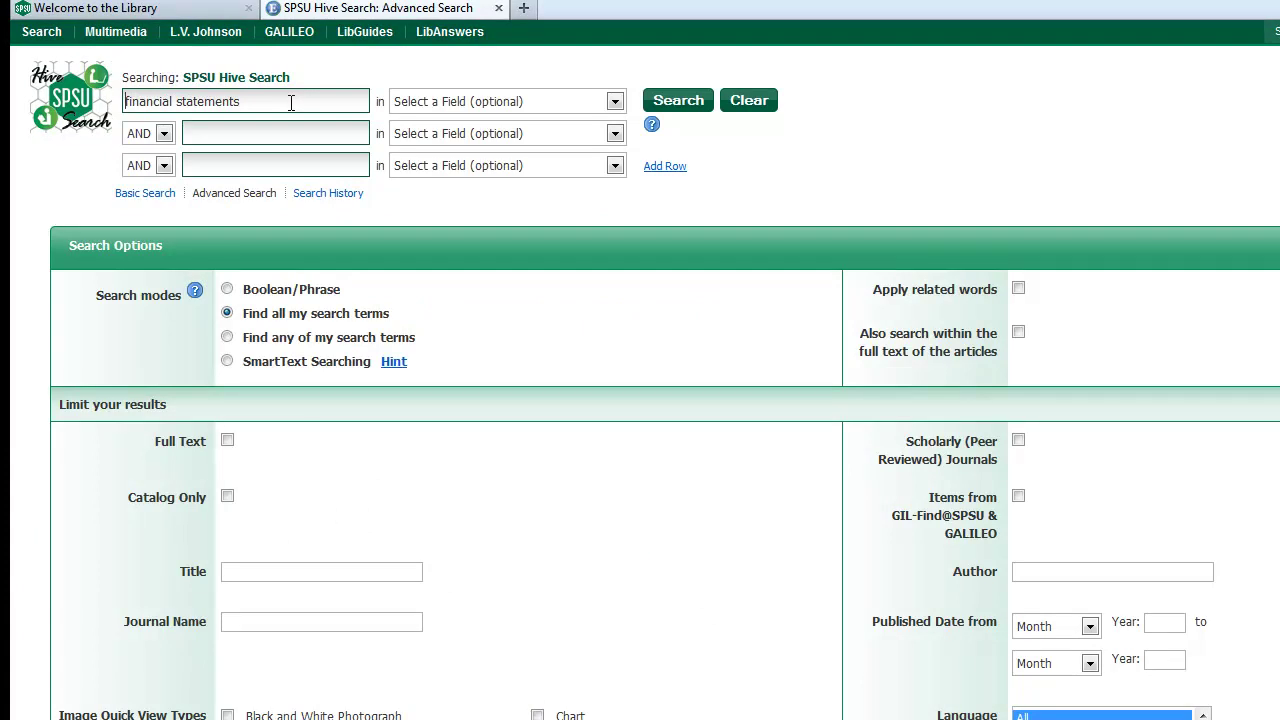
pyautogui.click(416, 101)
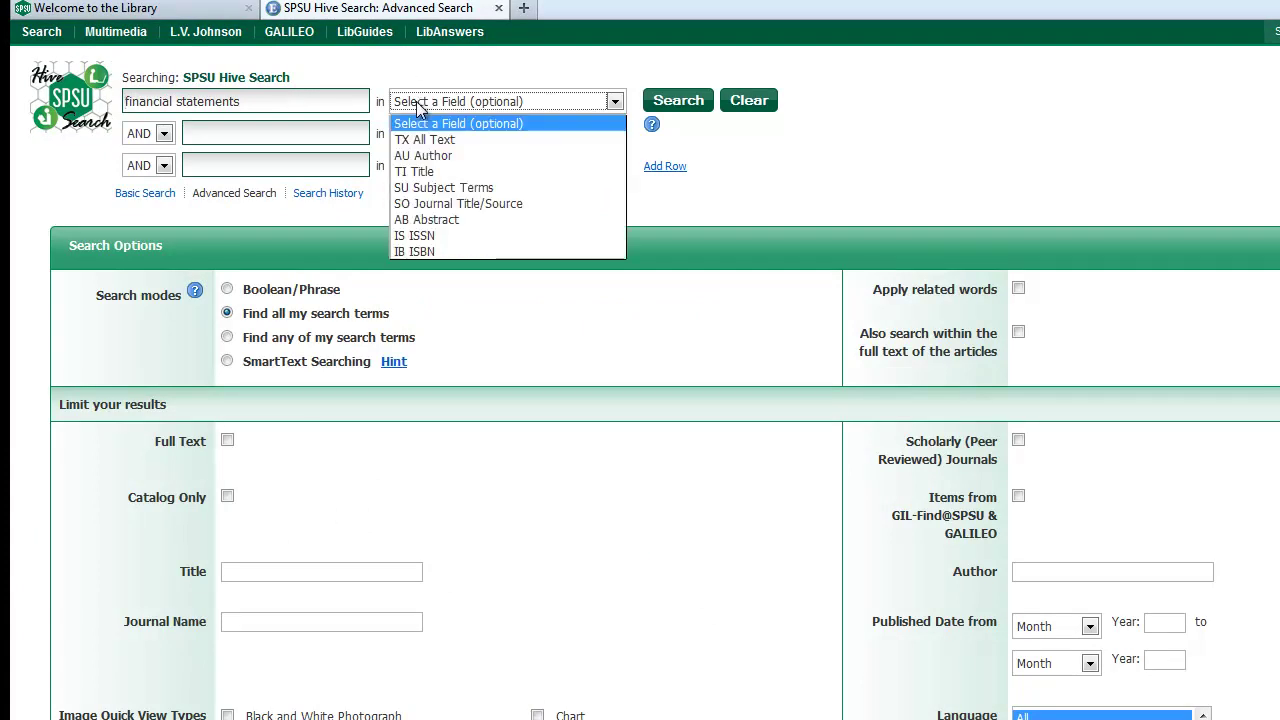
pyautogui.click(465, 188)
# Add 'fraud' as a second SU Subject Terms row and run the search (2,672 results).
pyautogui.click(258, 132)
pyautogui.write('fraud')
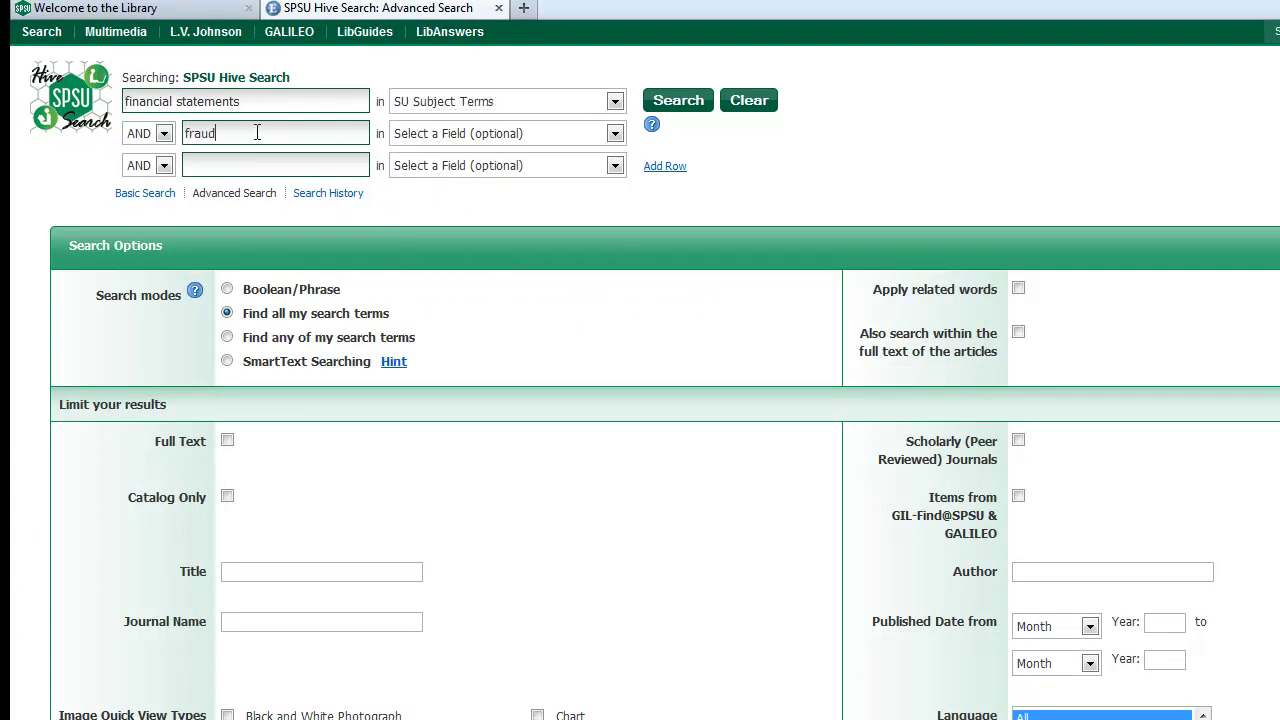
pyautogui.press('Tab')
pyautogui.click(463, 134)
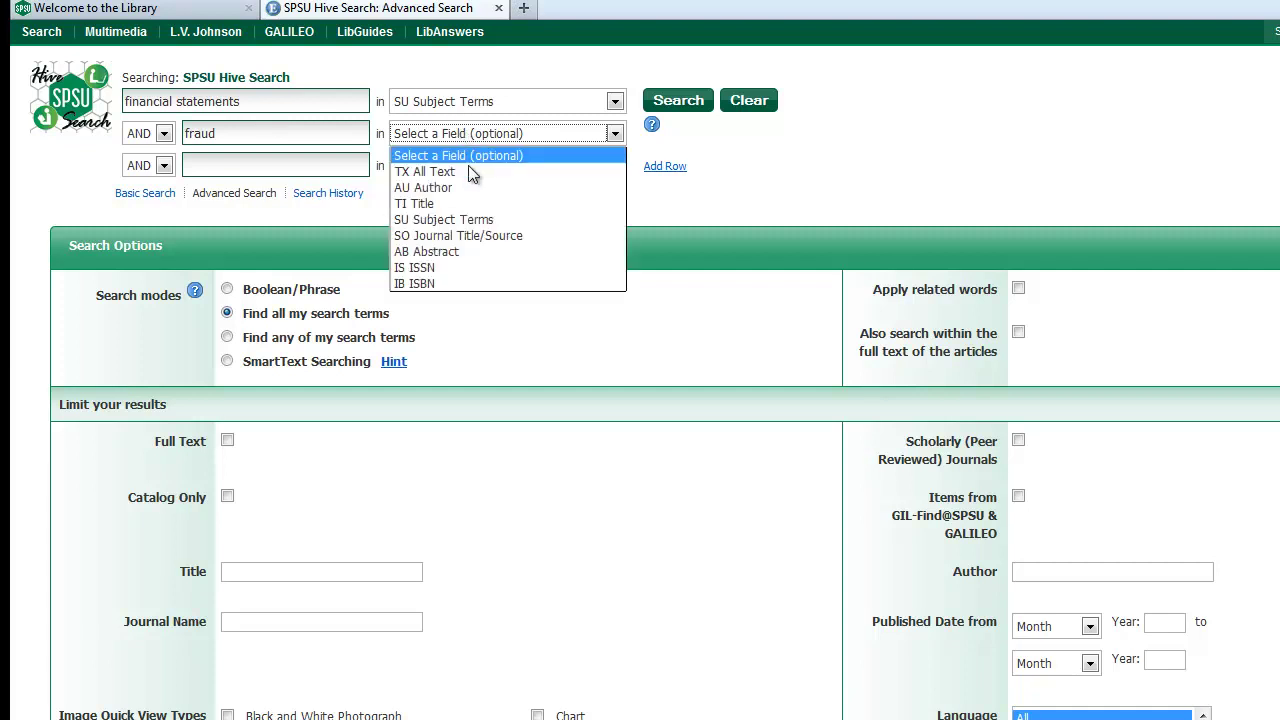
pyautogui.click(474, 219)
pyautogui.click(677, 103)
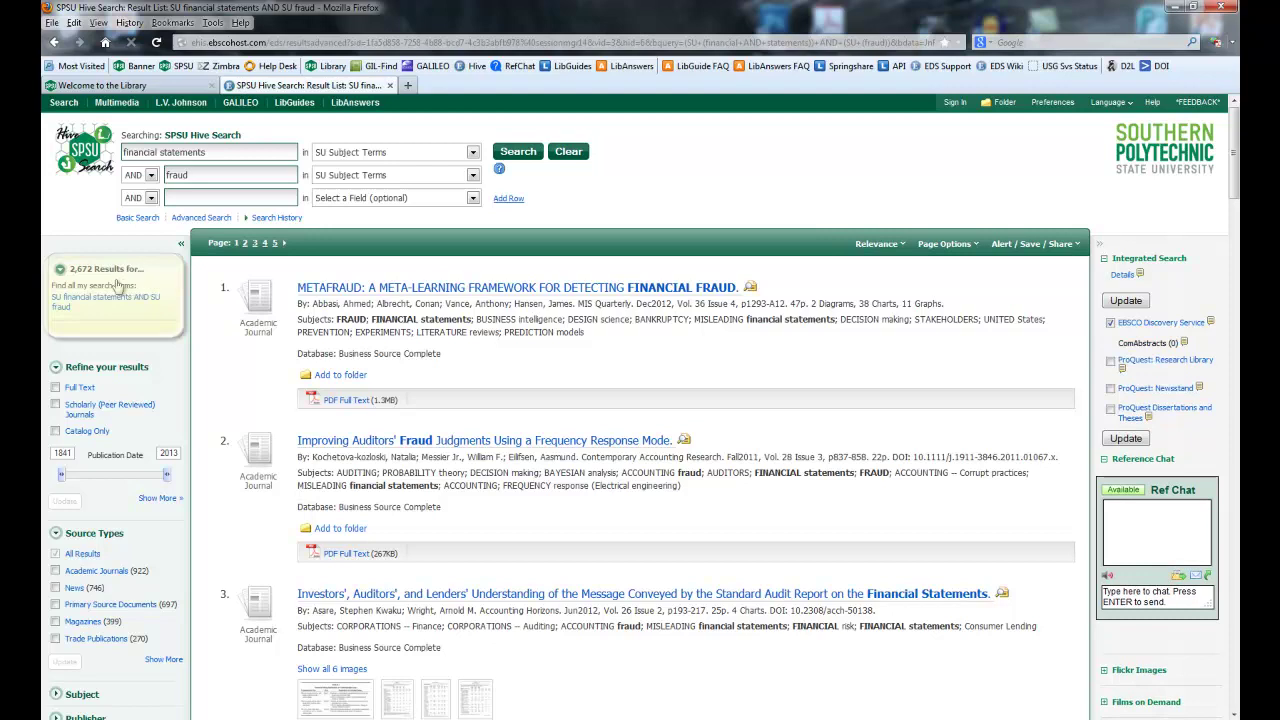
# Limit to Scholarly (Peer Reviewed) Journals without the Full Text limit, leaving 942 results.
pyautogui.click(55, 406)
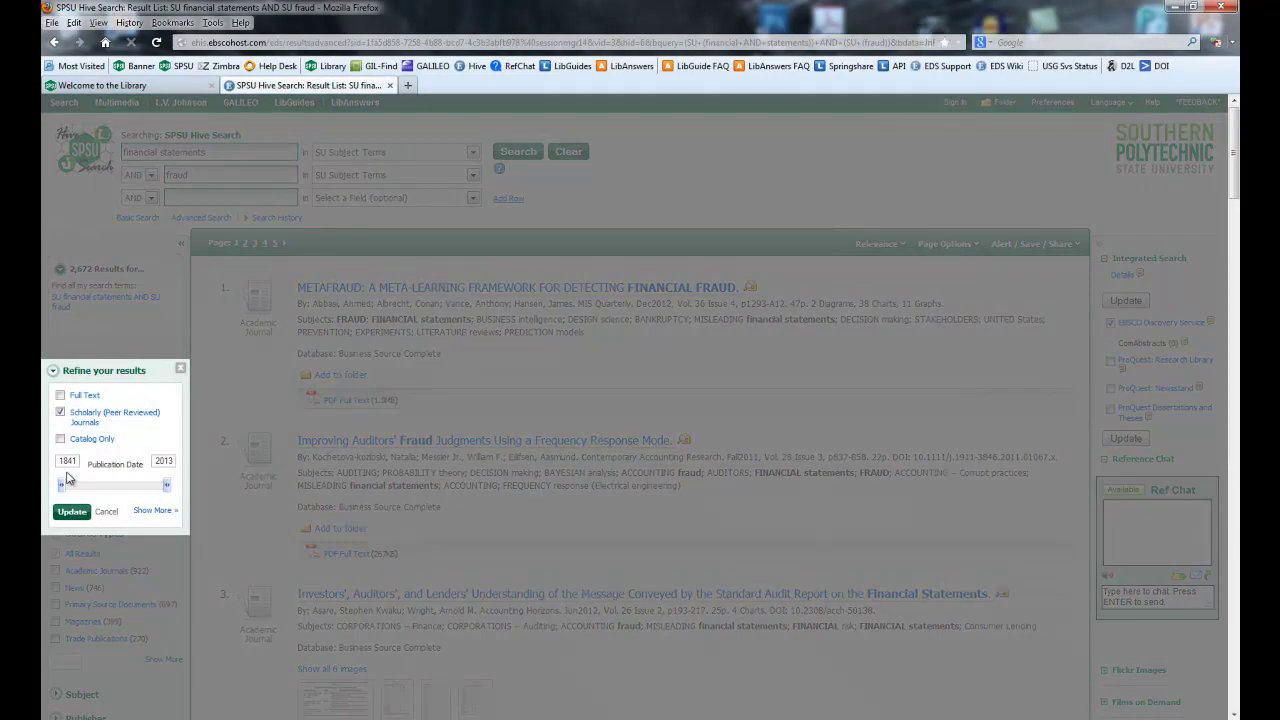
pyautogui.click(60, 395)
pyautogui.click(70, 512)
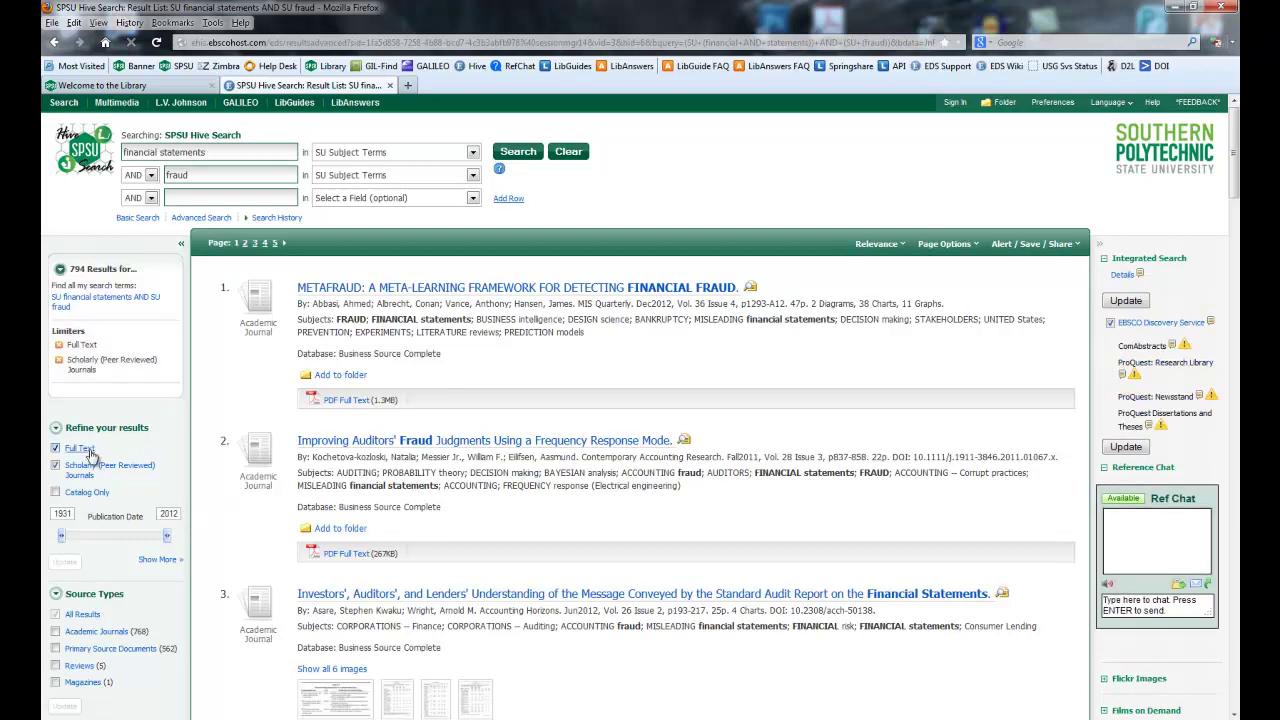
pyautogui.click(56, 449)
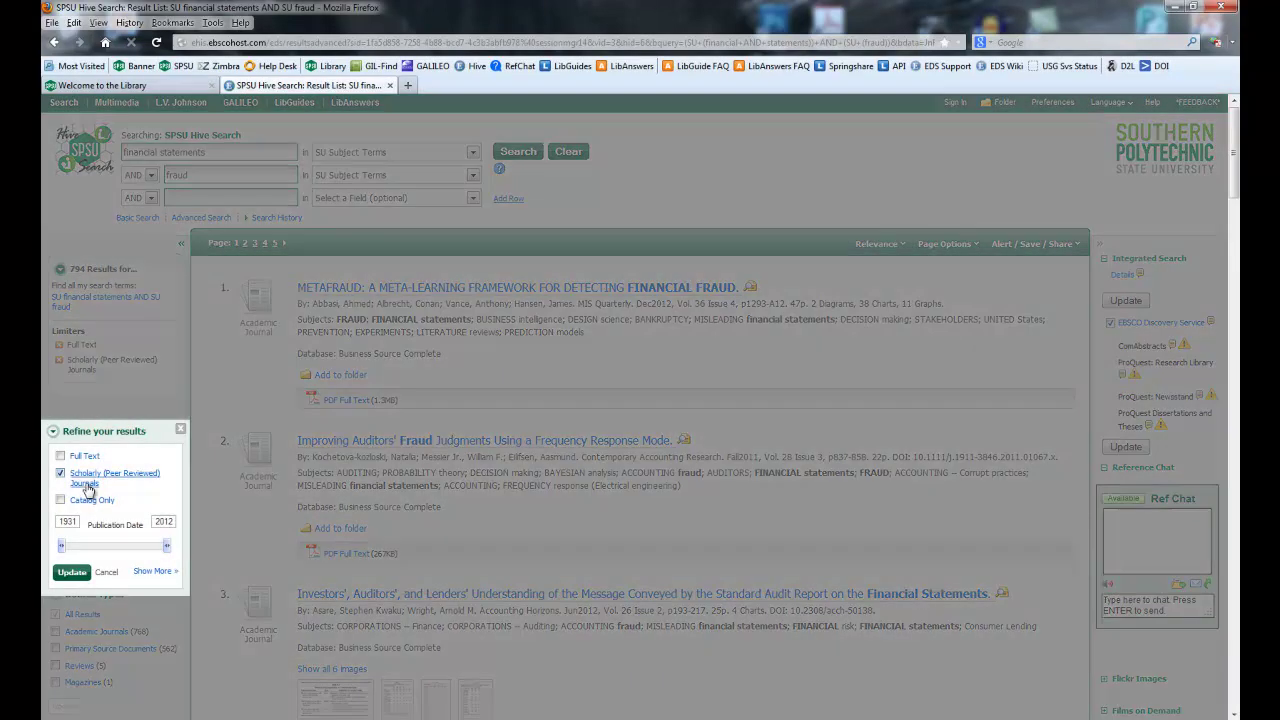
pyautogui.click(68, 569)
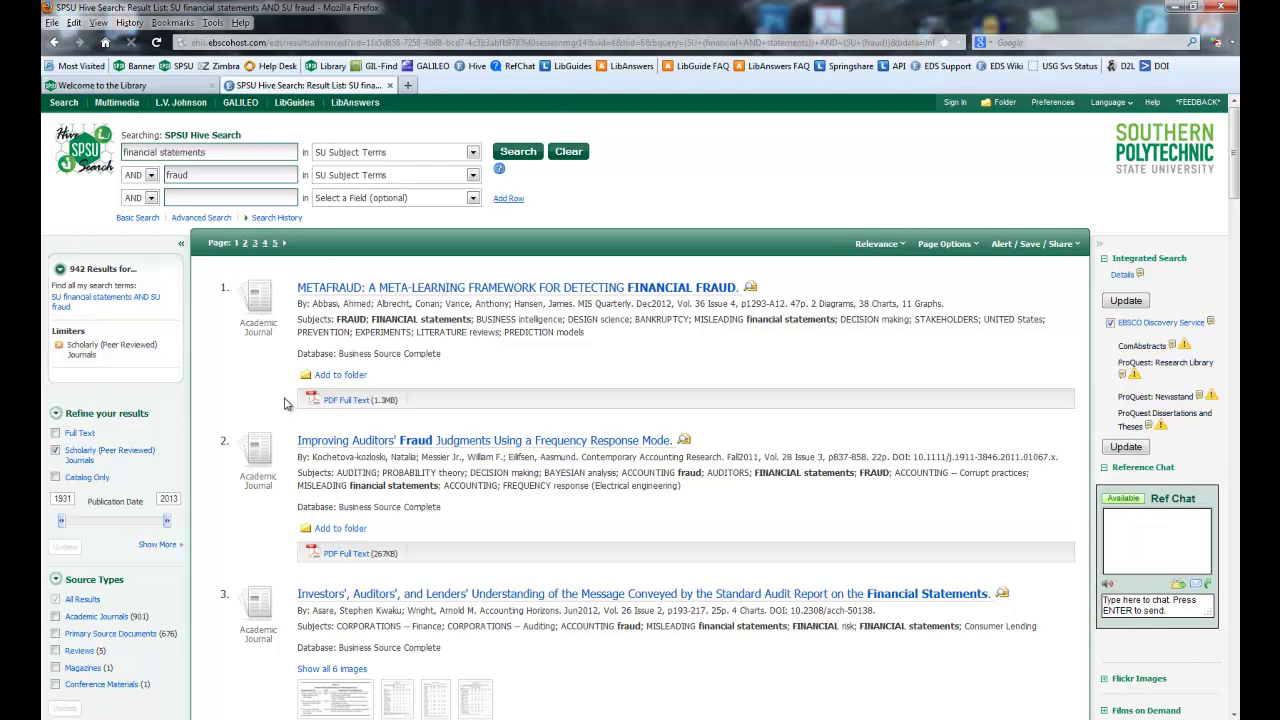
# Limit the results to english in the Language facet.
pyautogui.scroll(-7, 210, 370)
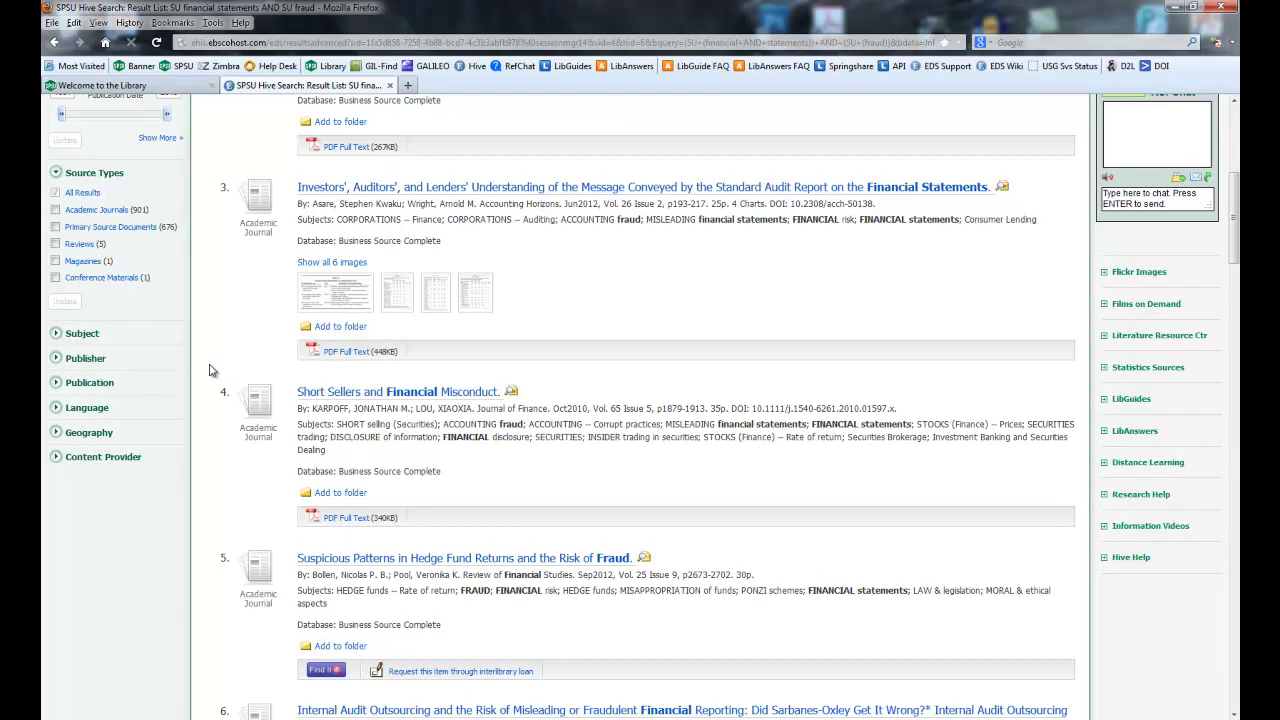
pyautogui.scroll(-1, 210, 370)
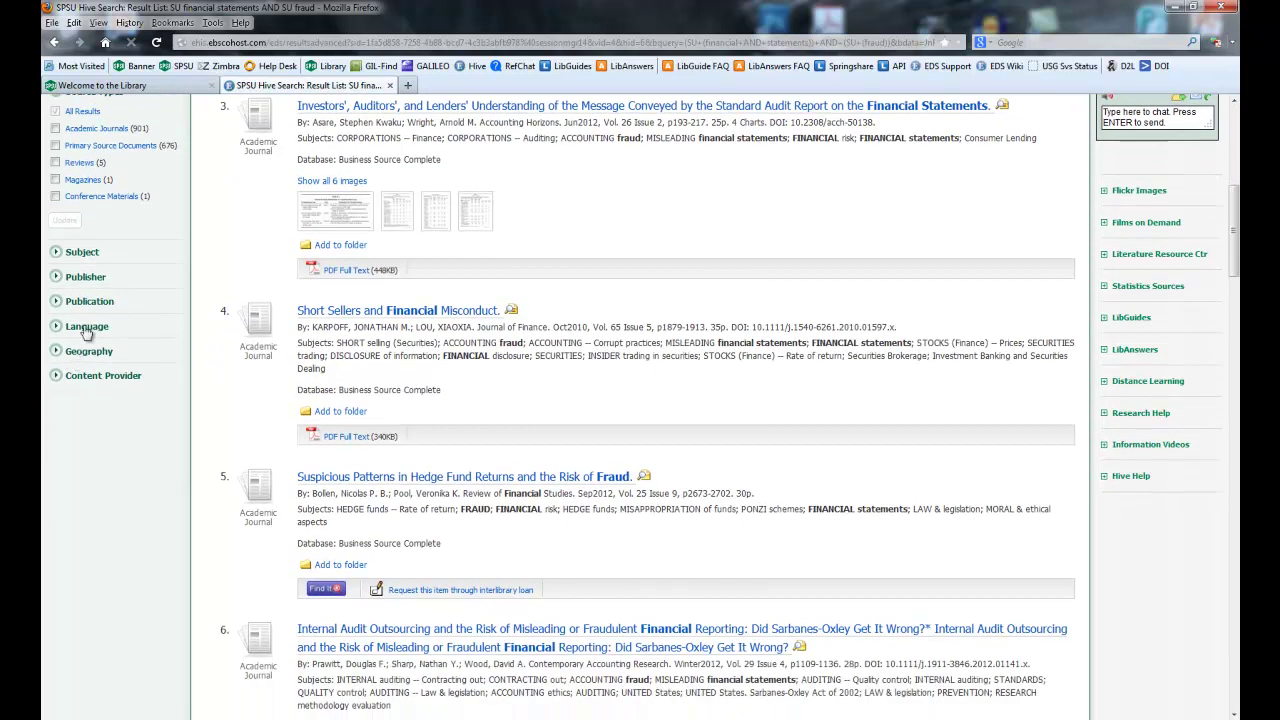
pyautogui.click(87, 327)
pyautogui.click(59, 355)
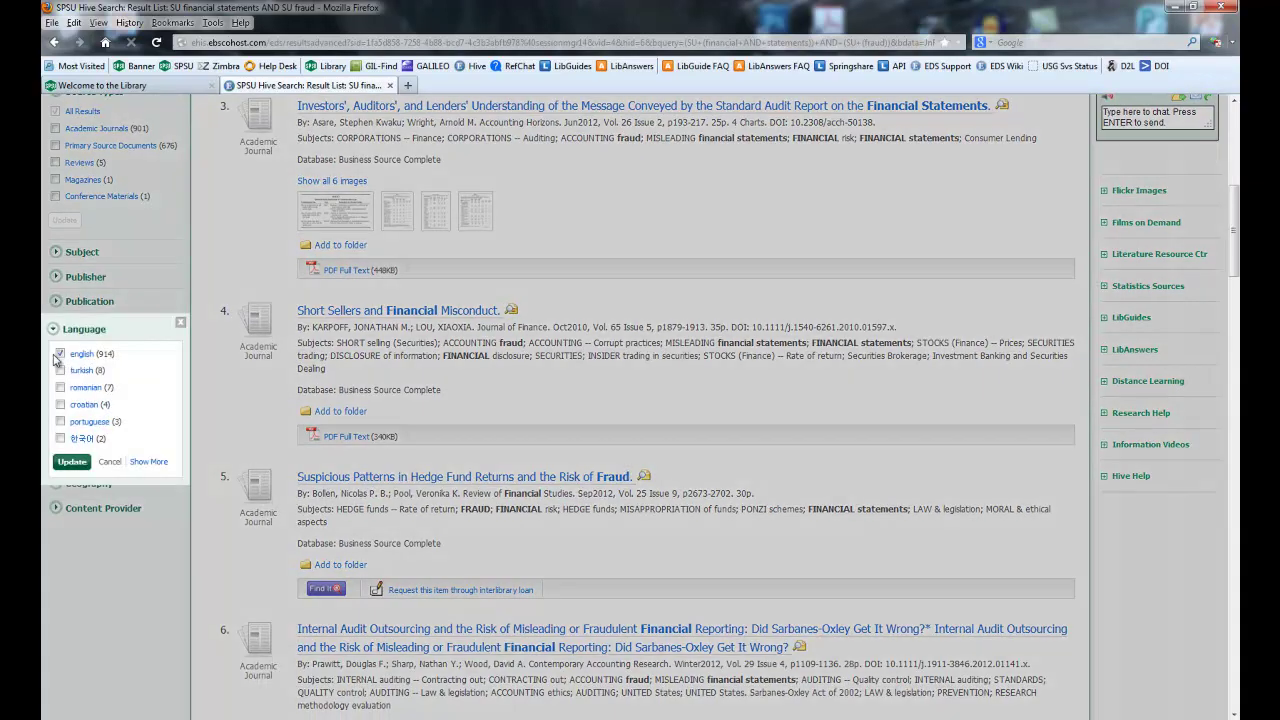
pyautogui.click(72, 461)
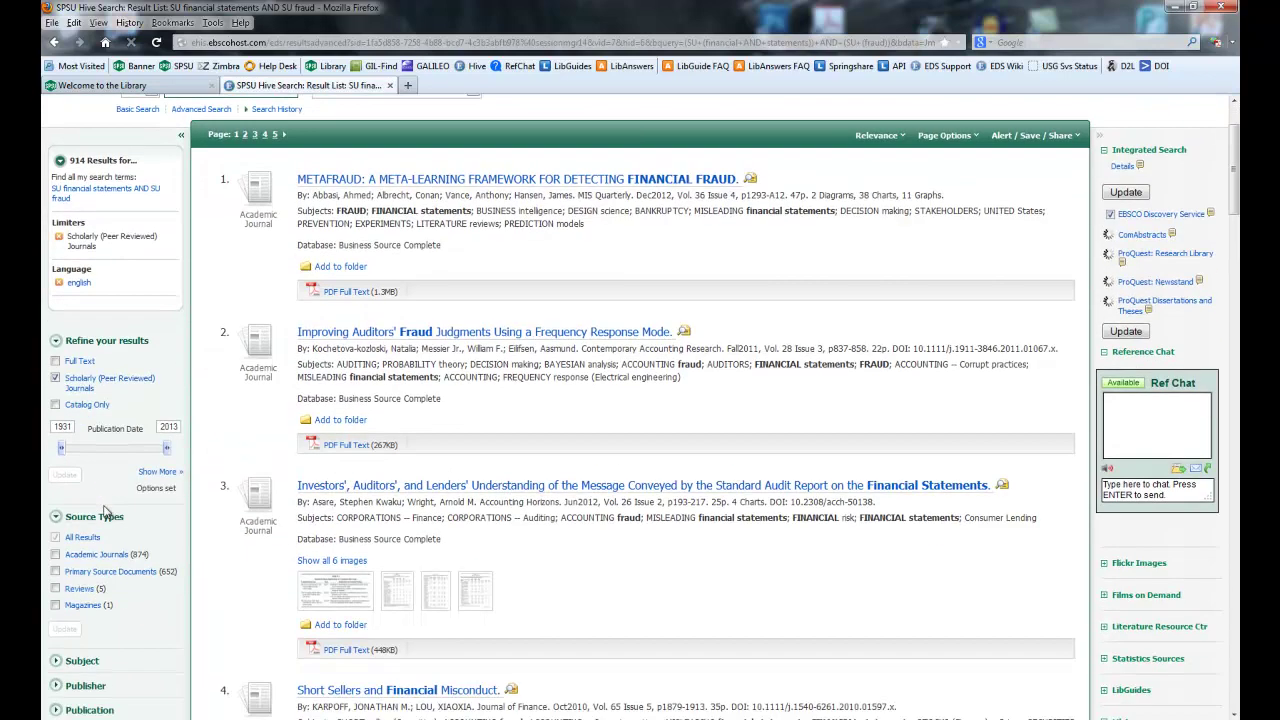
# Limit Geography to united states (145 results), then return to the Basic Search page.
pyautogui.scroll(-3, 104, 506)
pyautogui.scroll(-3, 104, 506)
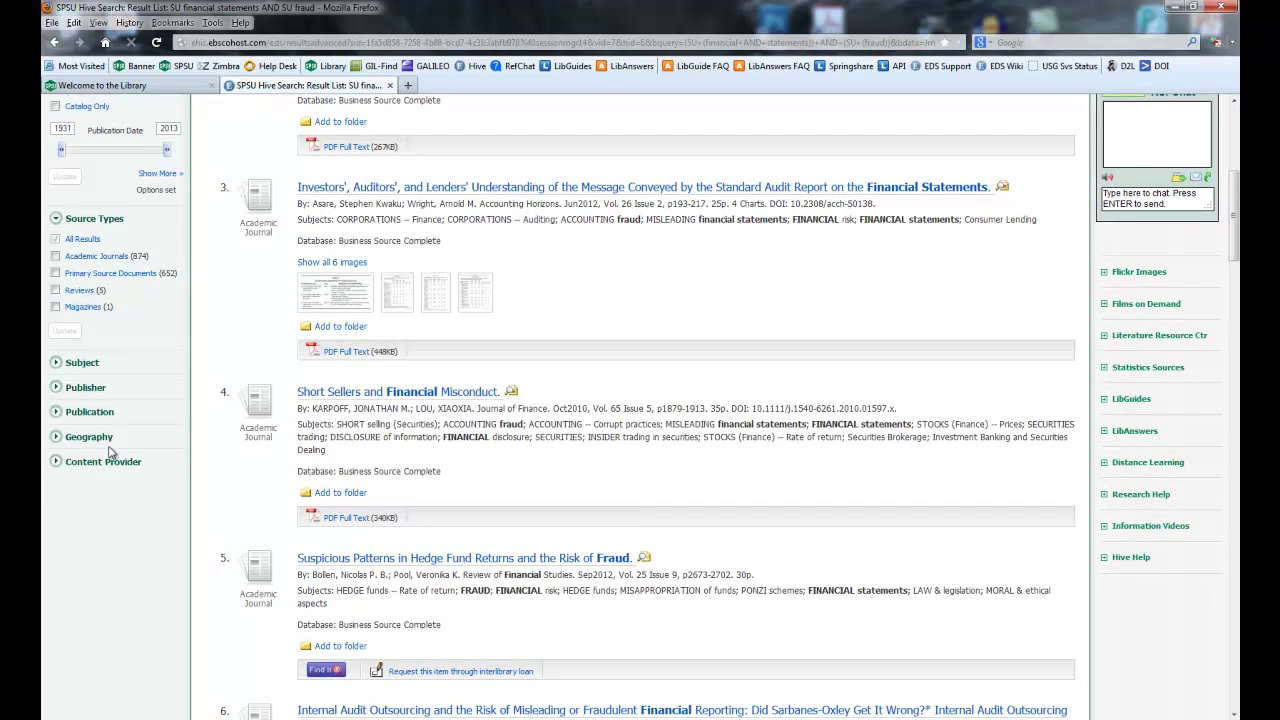
pyautogui.click(112, 441)
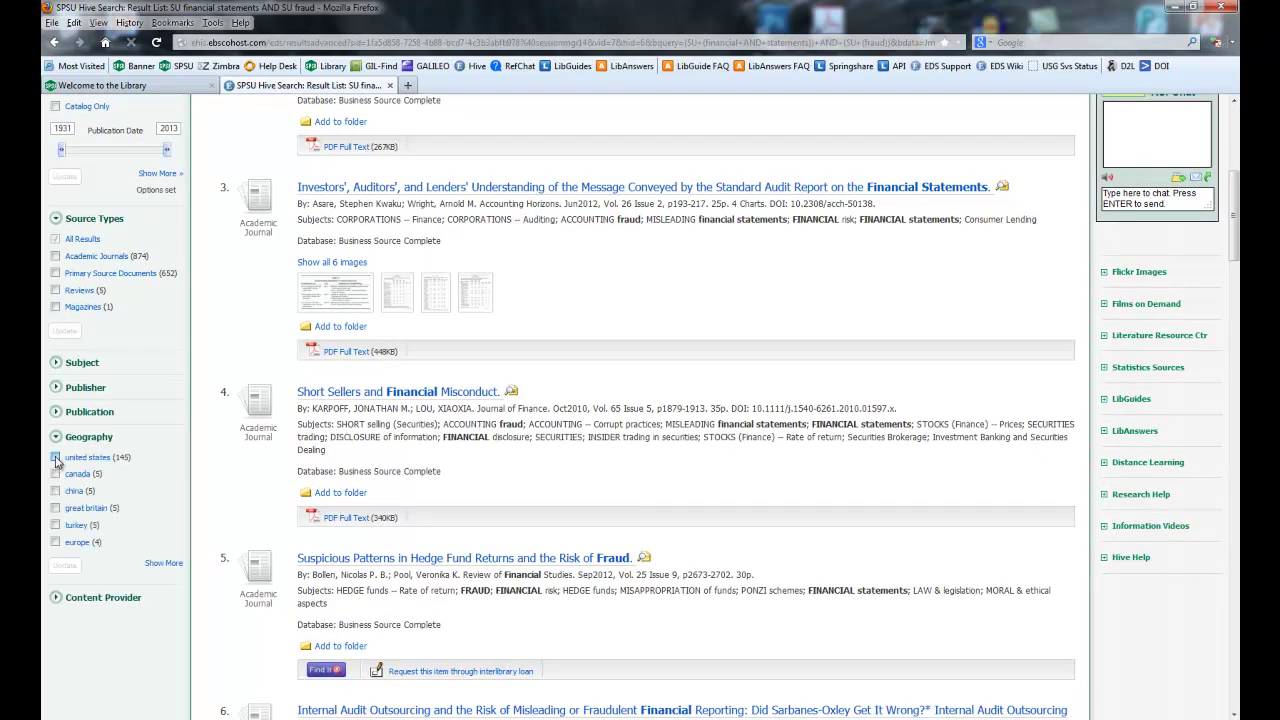
pyautogui.click(57, 461)
pyautogui.click(72, 571)
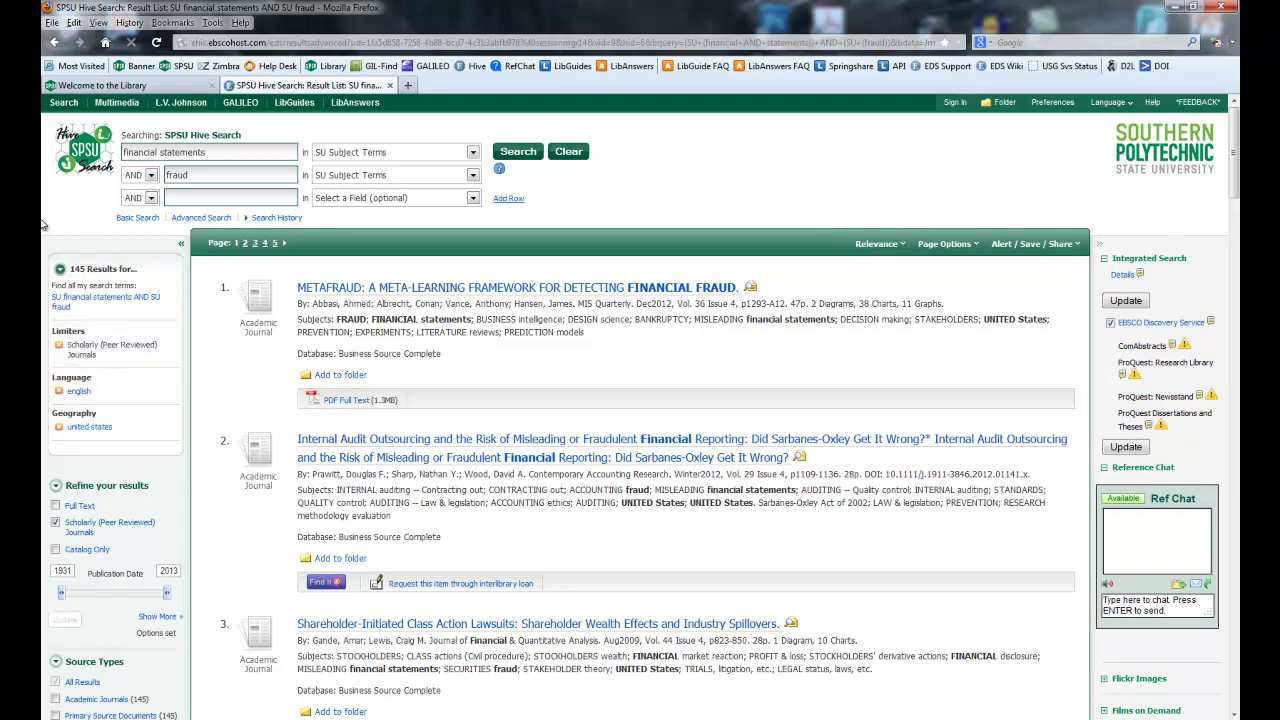
pyautogui.click(63, 103)
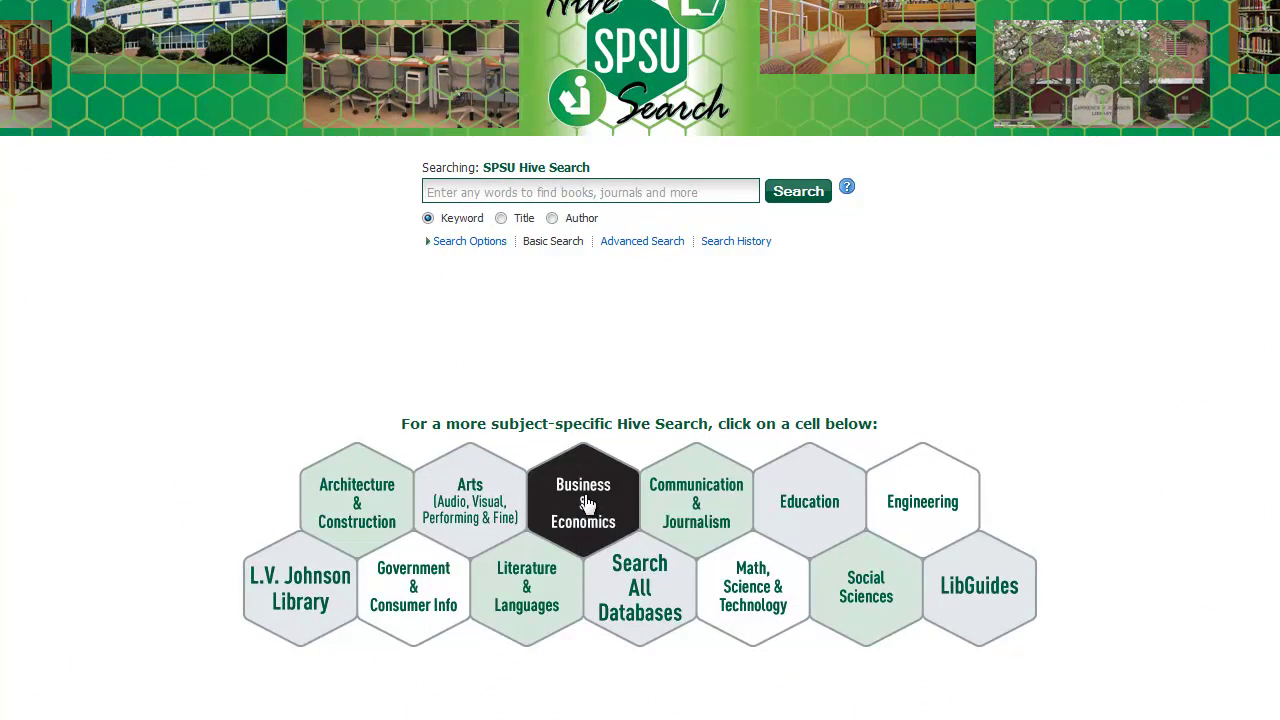
# Search 'financial statements' within Business & Economics (238,739 results) and go to Advanced Search.
pyautogui.click(587, 503)
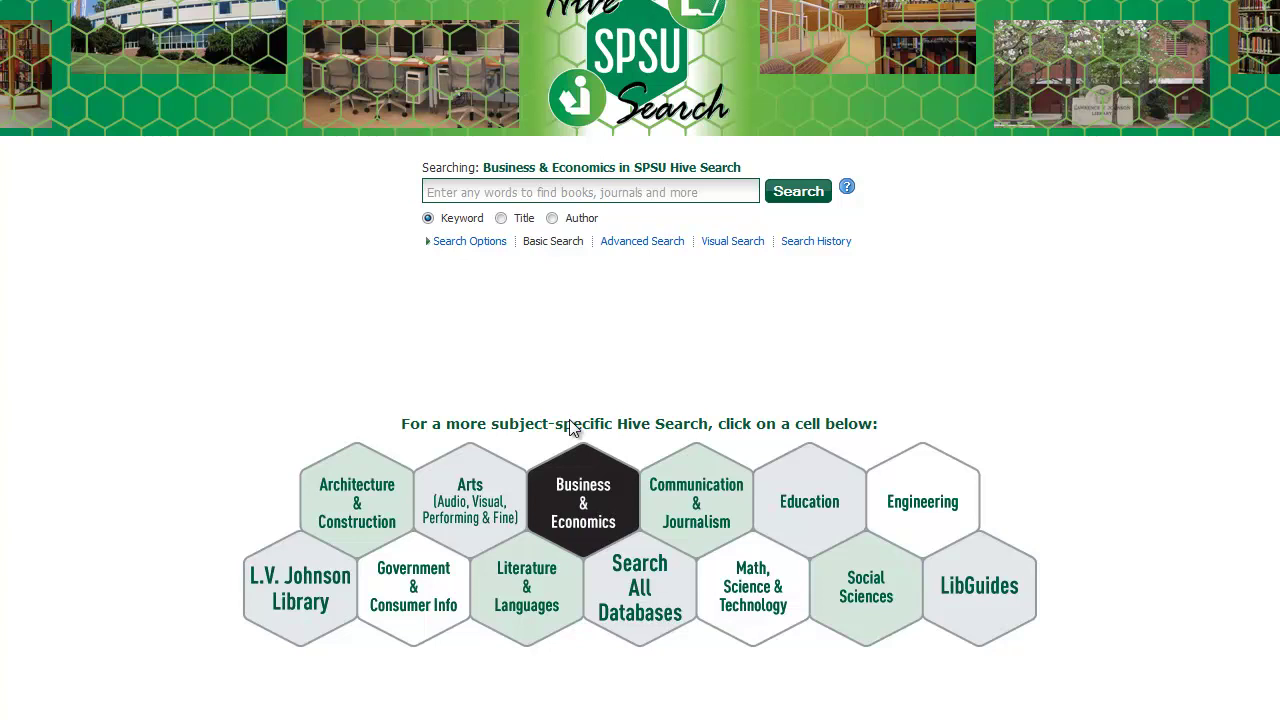
pyautogui.click(597, 182)
pyautogui.write('finanic')
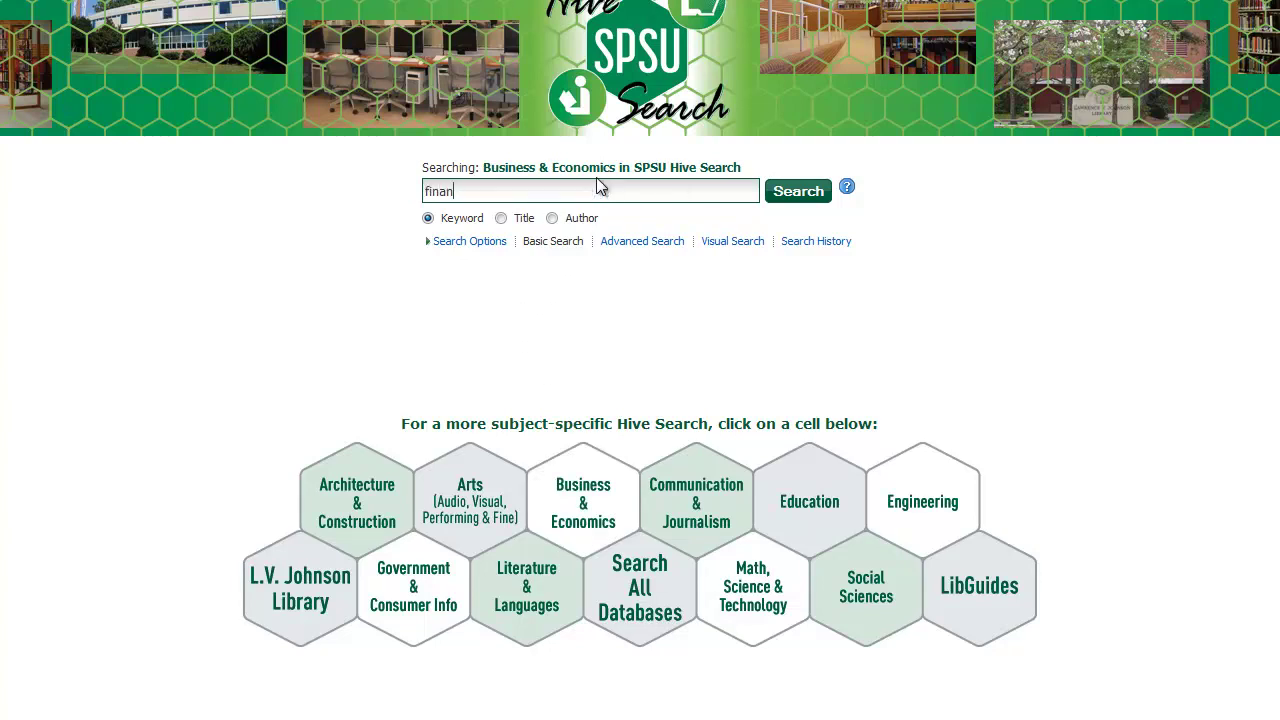
pyautogui.press('BackSpace')
pyautogui.press('BackSpace')
pyautogui.write('cial statements')
pyautogui.press('Return')
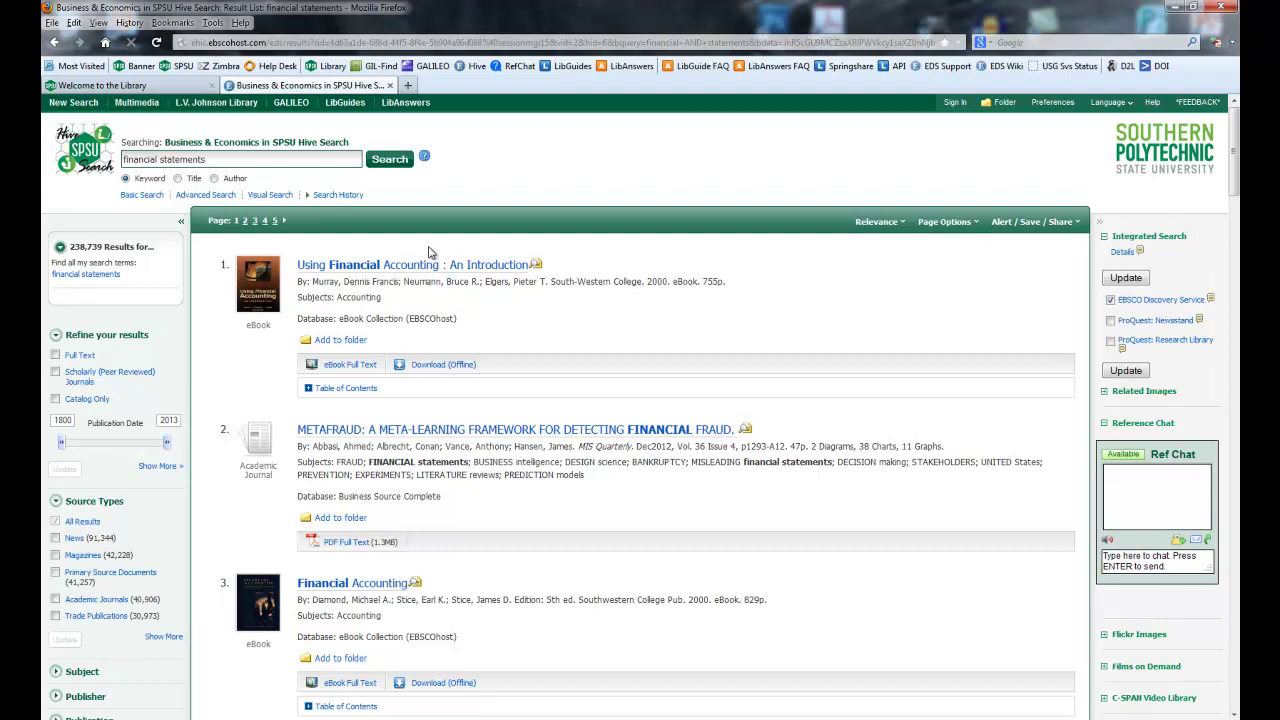
pyautogui.click(188, 198)
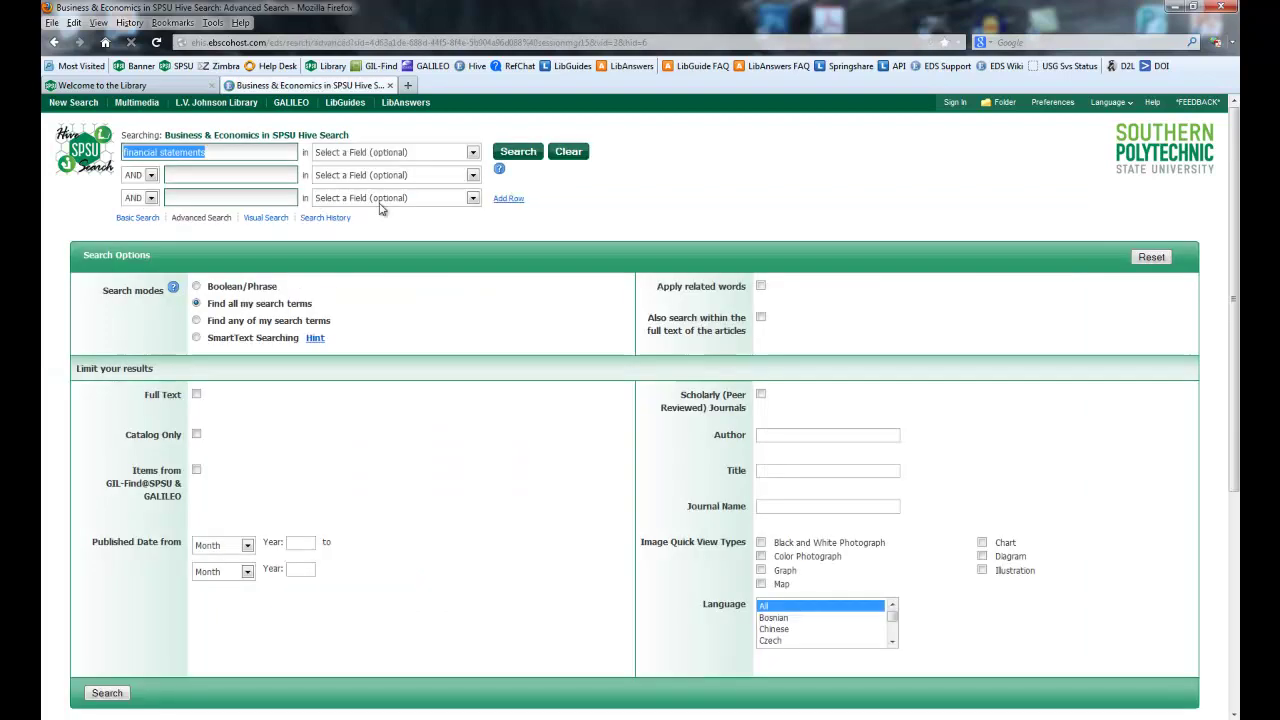
# Set up SU Subject Terms rows for 'financial statements' and 'fraud'.
pyautogui.click(396, 155)
pyautogui.click(330, 213)
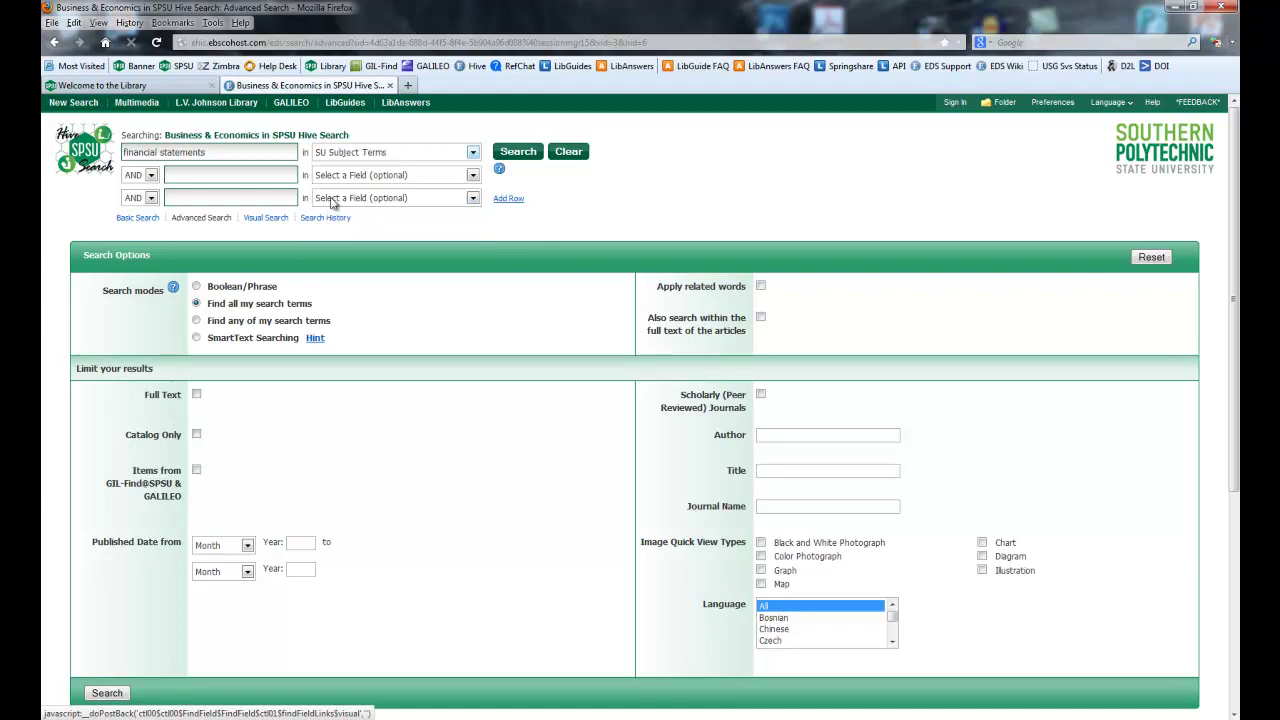
pyautogui.click(263, 167)
pyautogui.write('fraud')
pyautogui.press('Tab')
pyautogui.press('s')
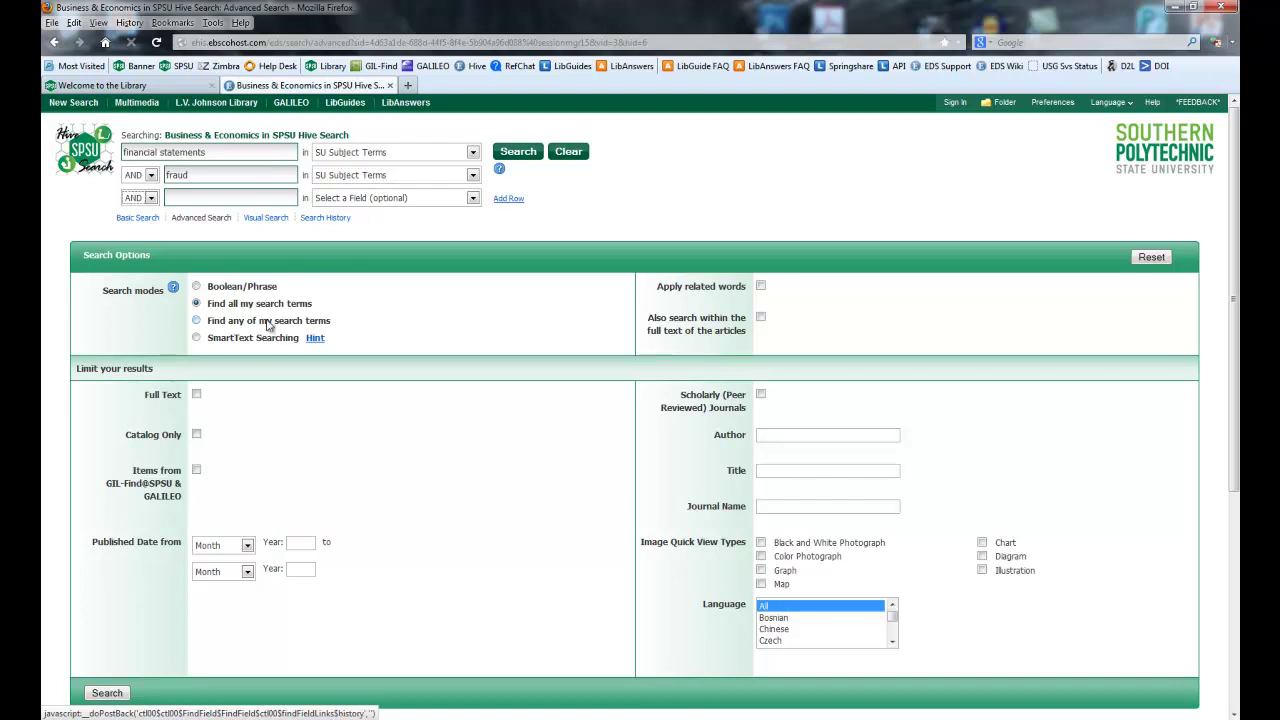
# Limit to Scholarly (Peer Reviewed) and English, then run the search (356 results).
pyautogui.click(760, 395)
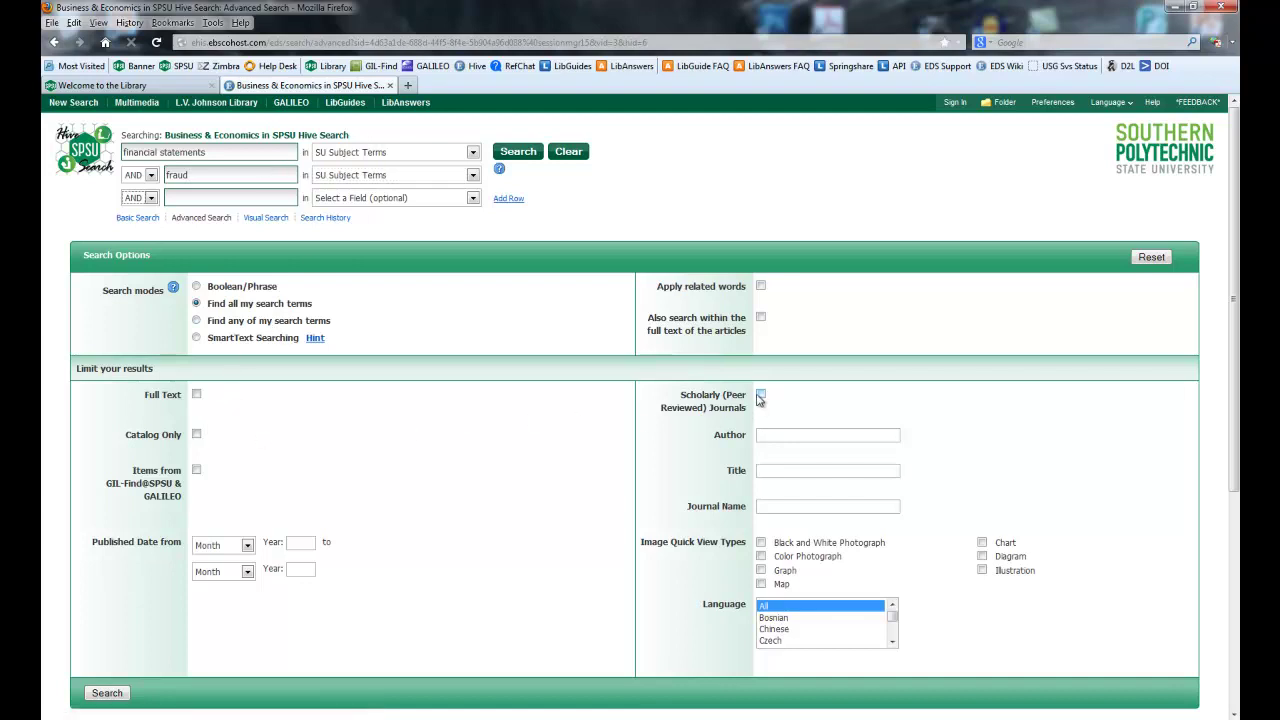
pyautogui.scroll(-3, 614, 430)
pyautogui.scroll(-2, 815, 468)
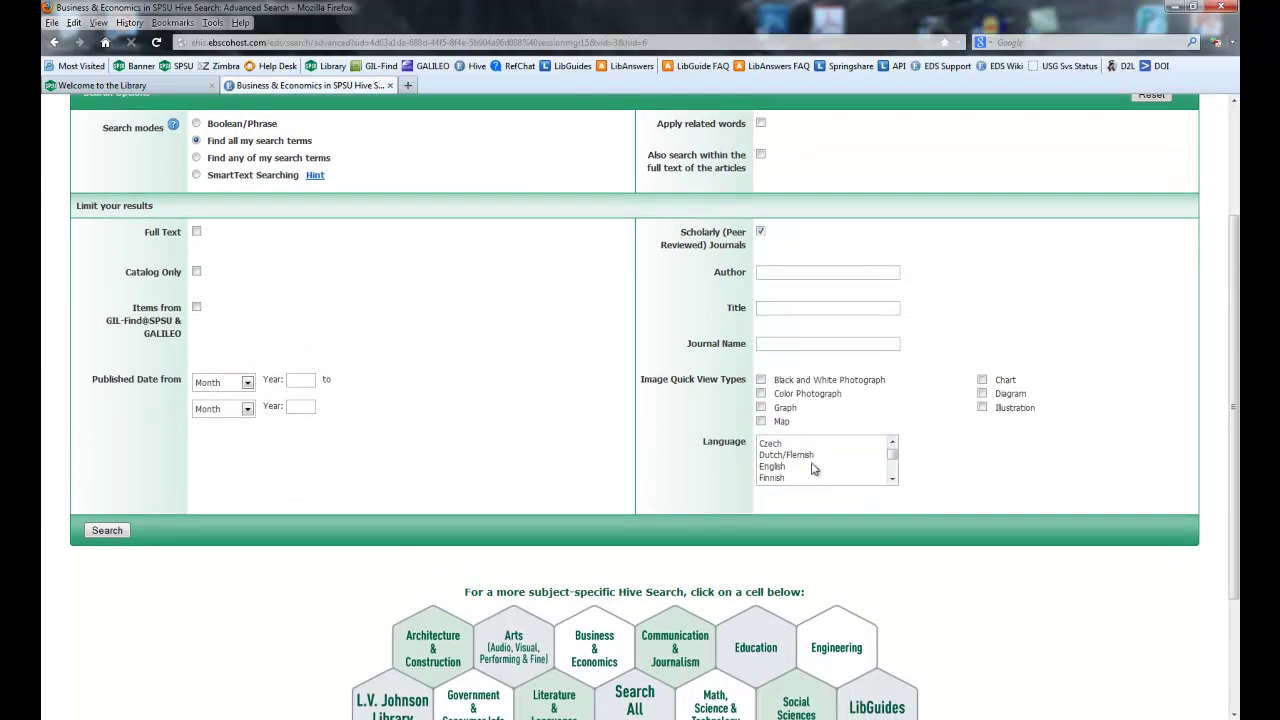
pyautogui.click(815, 467)
pyautogui.scroll(3, 549, 441)
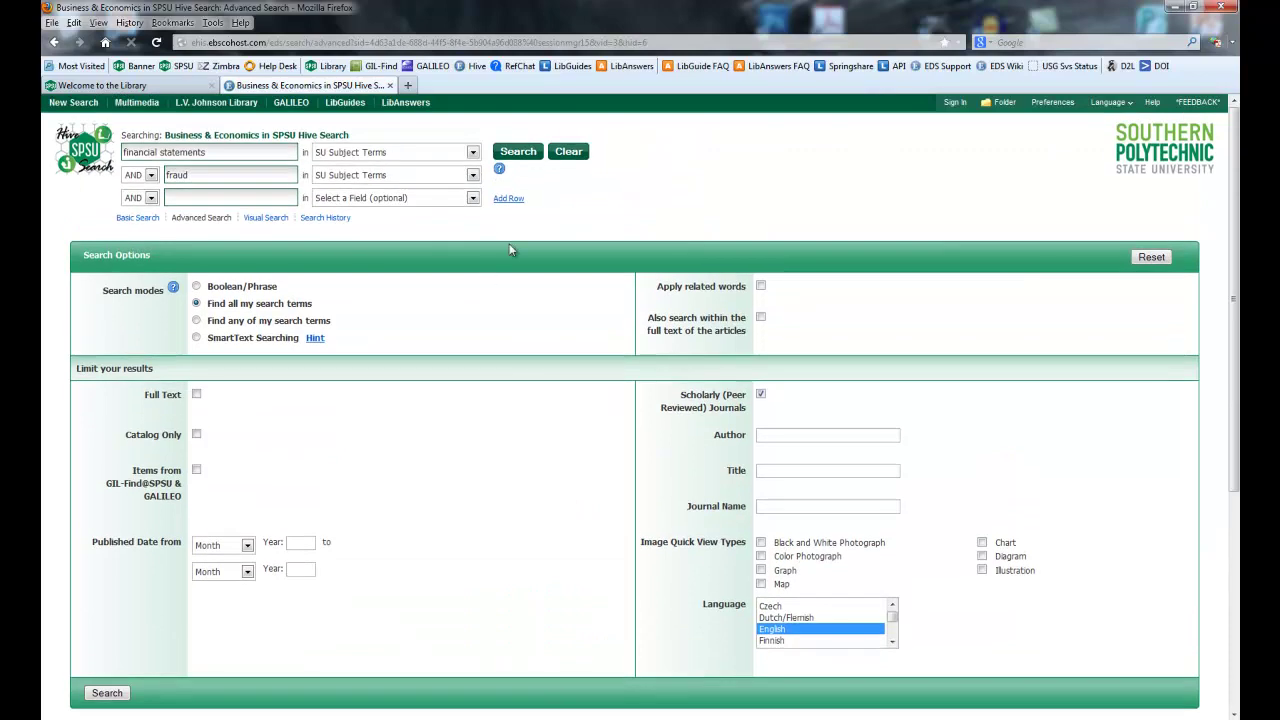
pyautogui.click(522, 151)
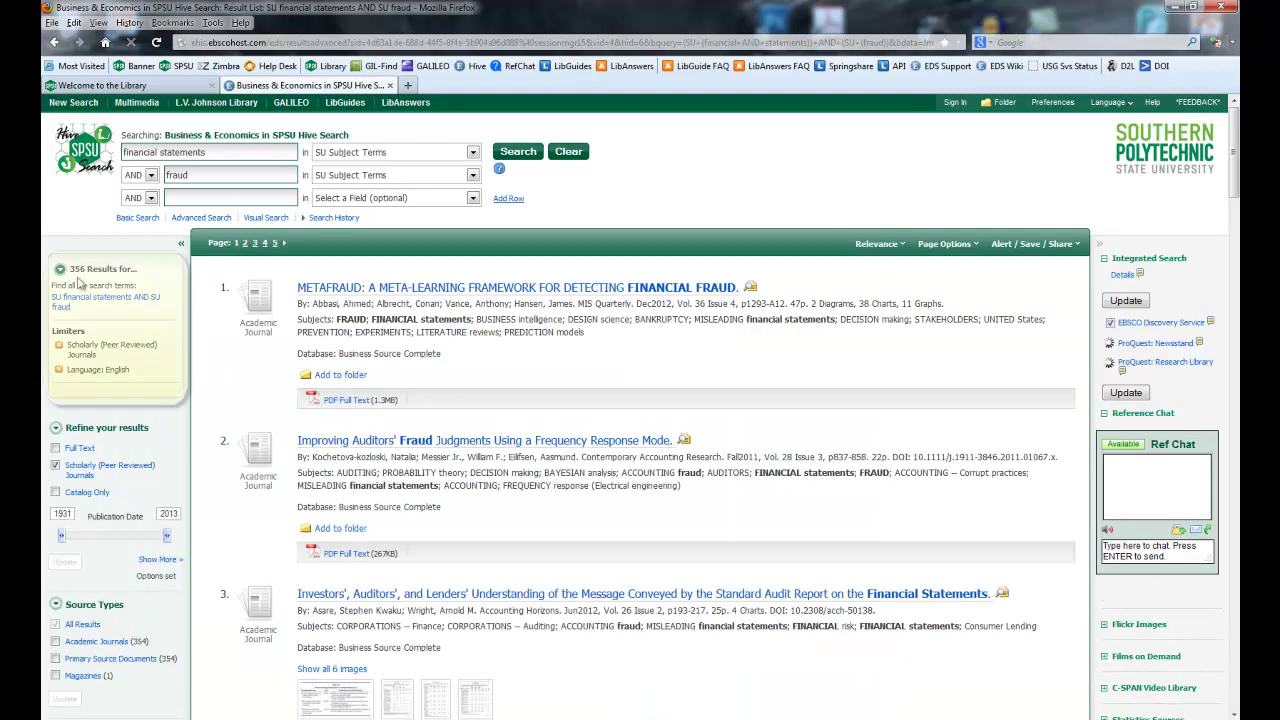
# Apply the united states Geography limit, cutting results to 97.
pyautogui.scroll(-3, 95, 310)
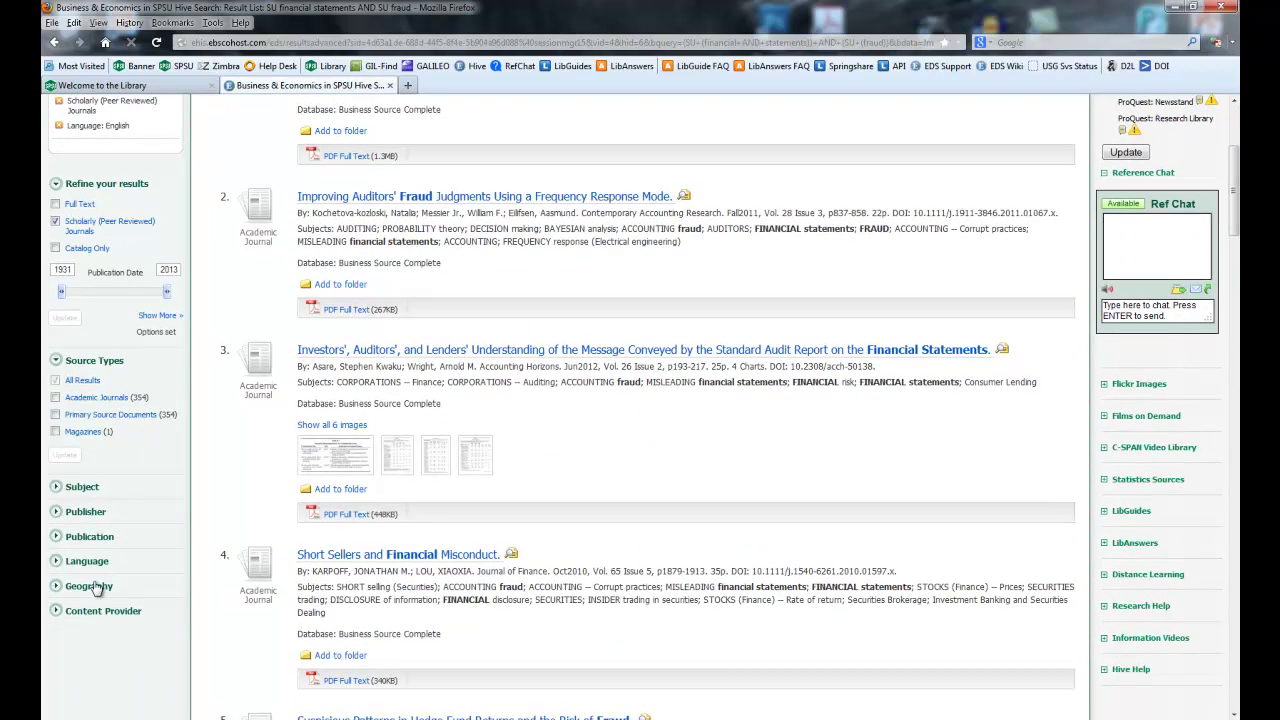
pyautogui.click(97, 587)
pyautogui.click(56, 607)
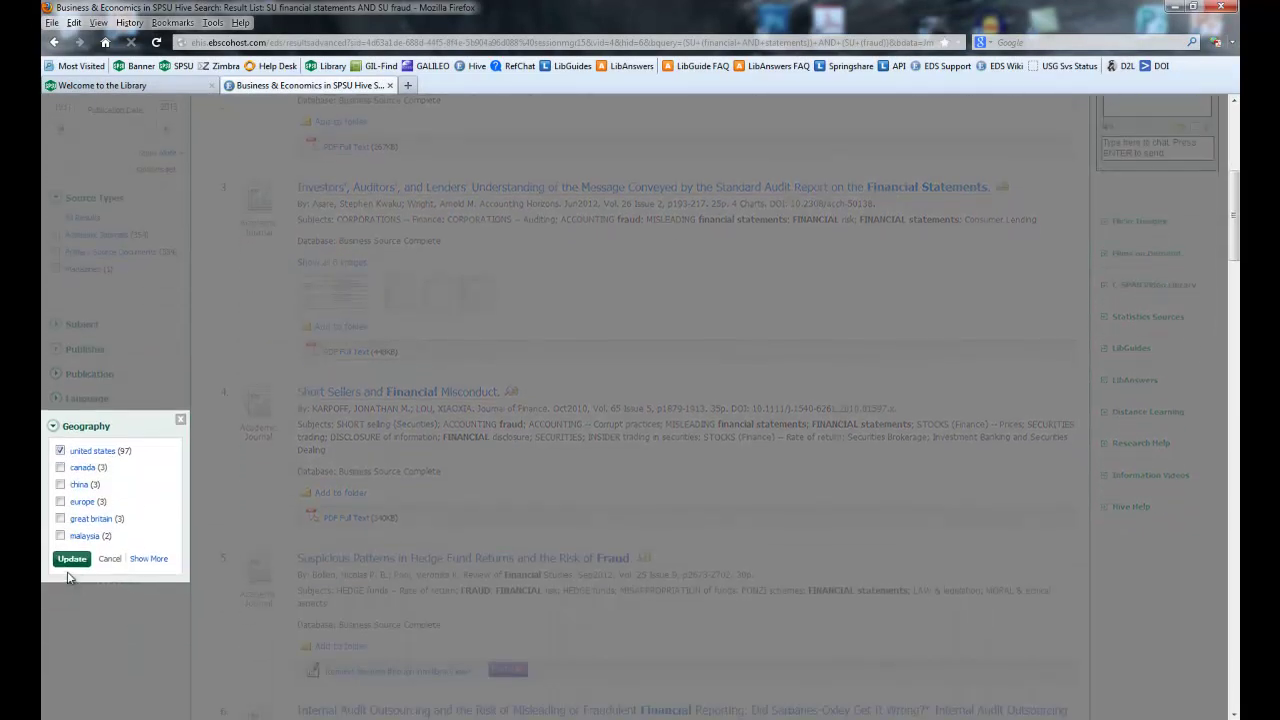
pyautogui.click(71, 559)
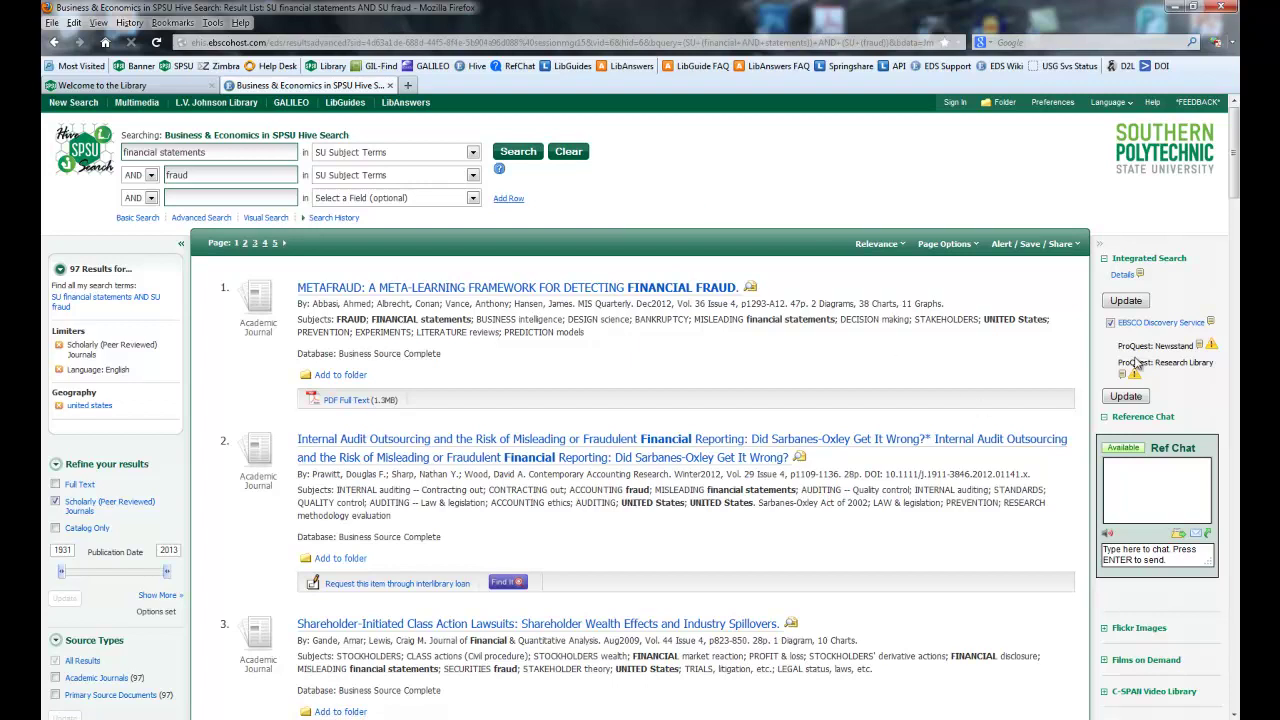
# Expand Films on Demand in the sidebar, briefly opening and closing Flickr Images and C-SPAN.
pyautogui.scroll(-5, 1140, 480)
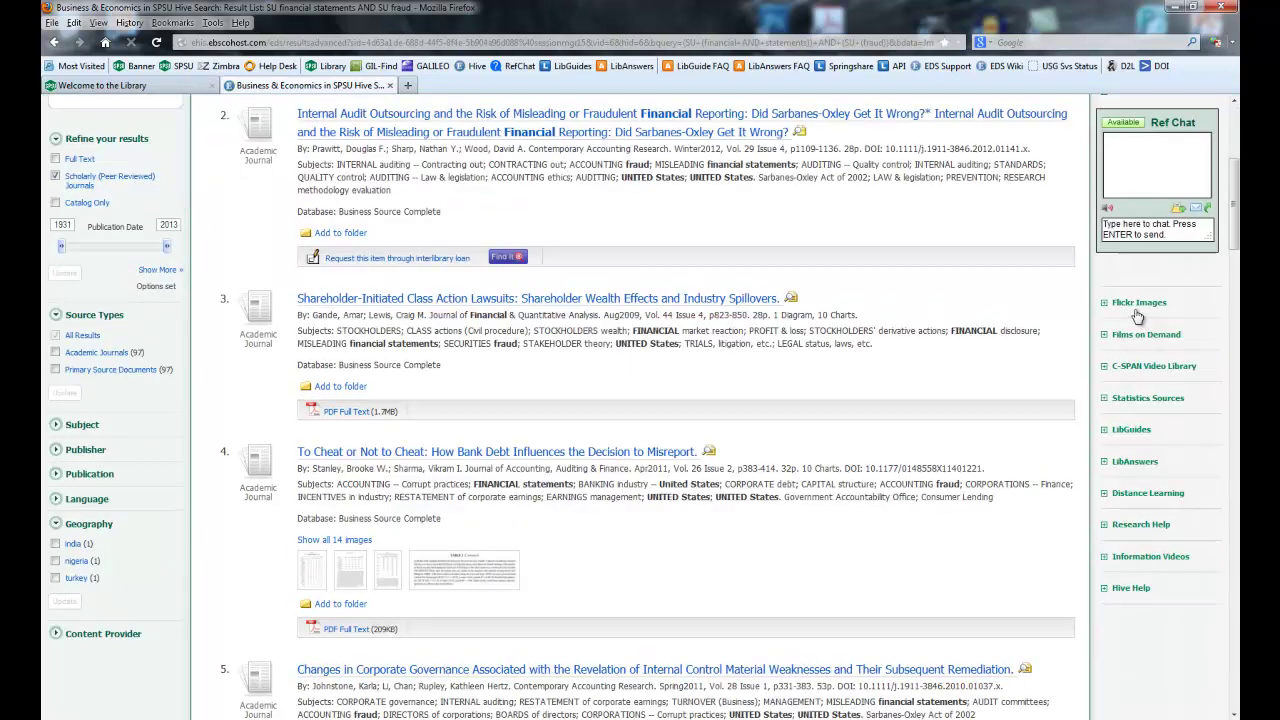
pyautogui.click(1142, 303)
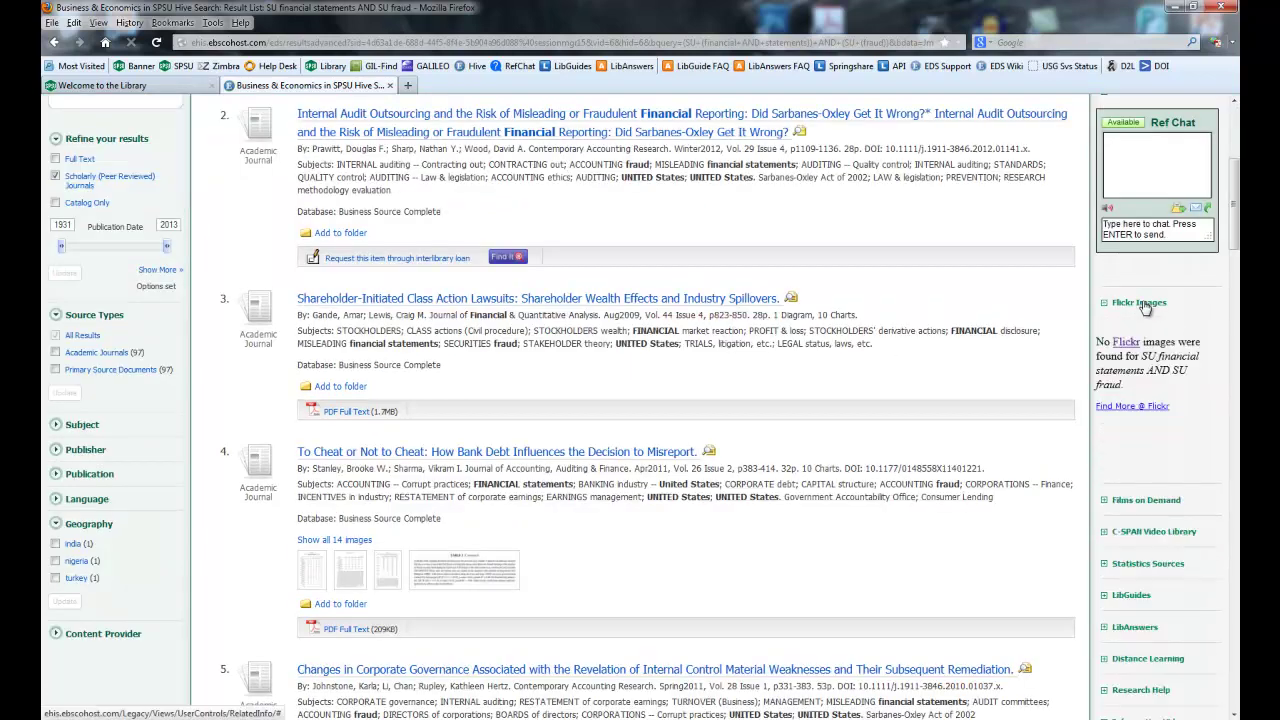
pyautogui.click(1152, 366)
pyautogui.click(1148, 334)
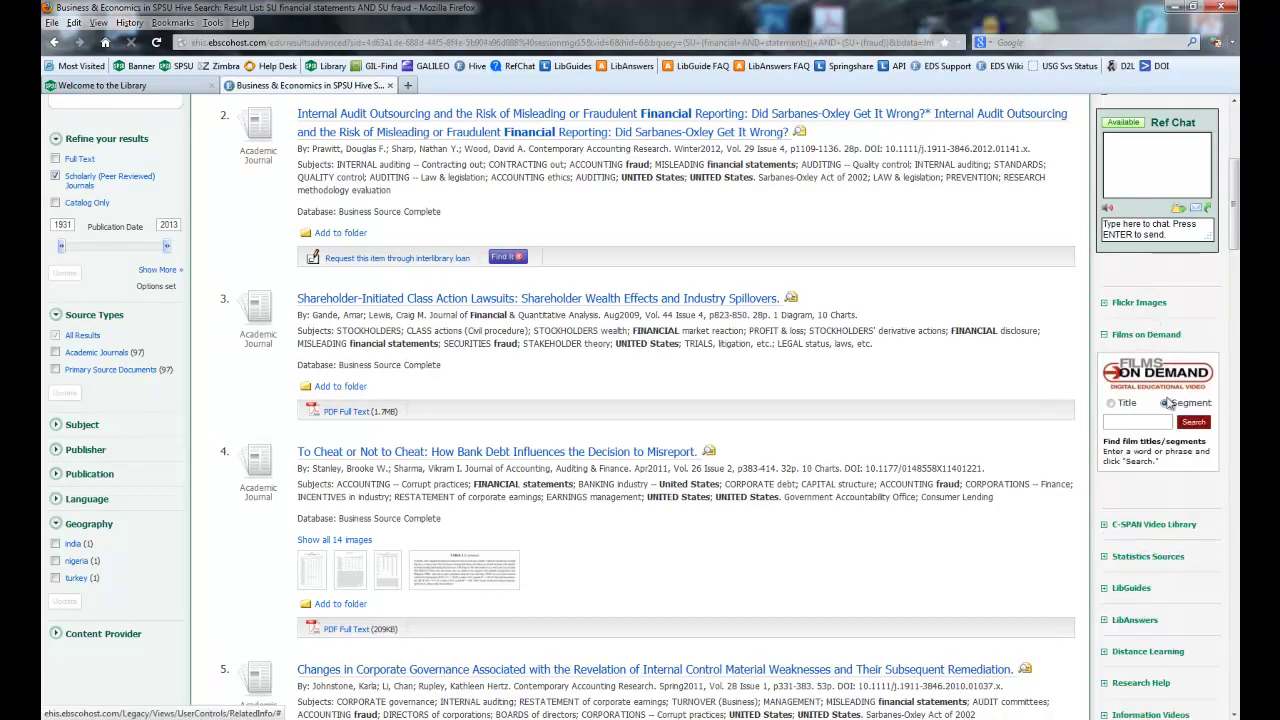
pyautogui.scroll(-3, 1160, 383)
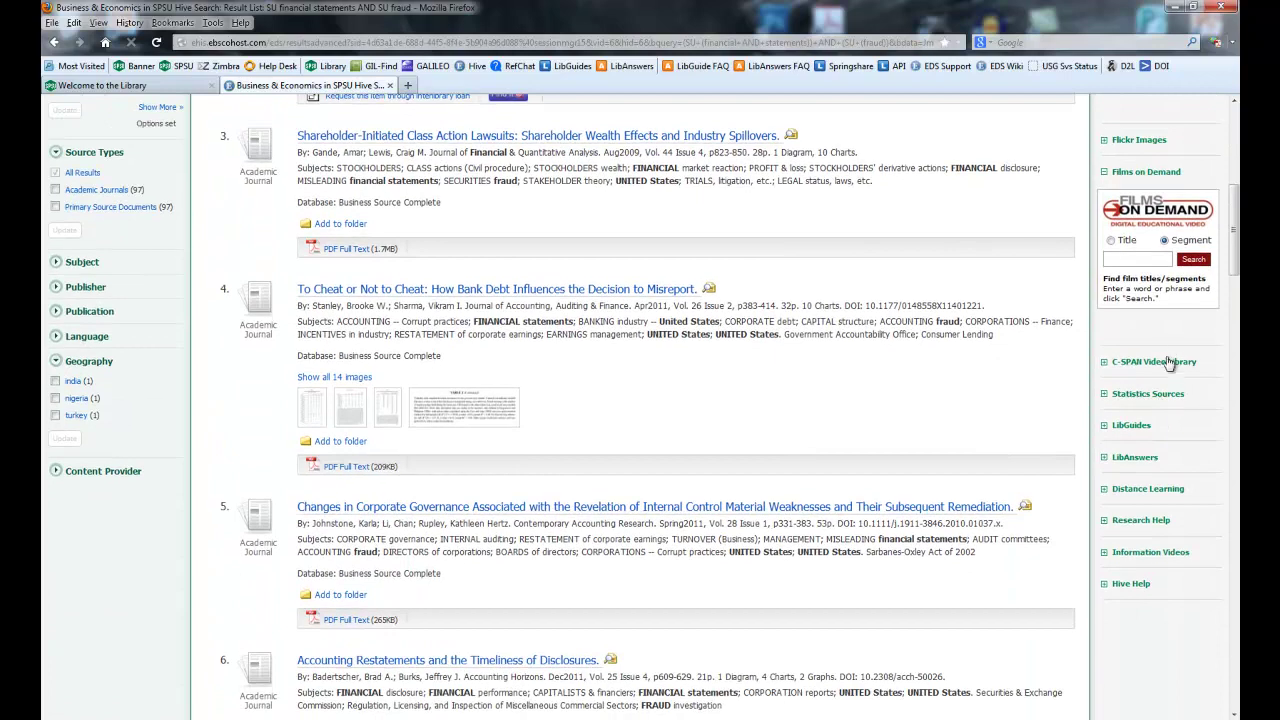
pyautogui.click(1168, 362)
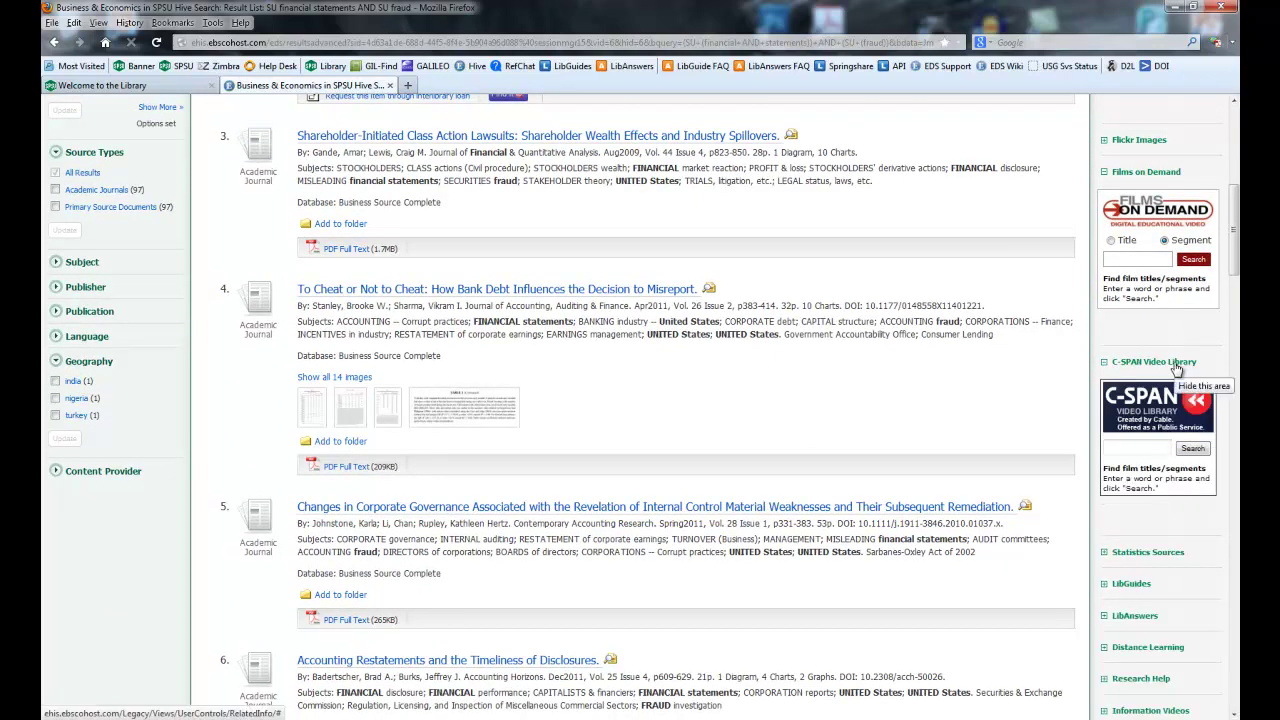
pyautogui.click(1177, 370)
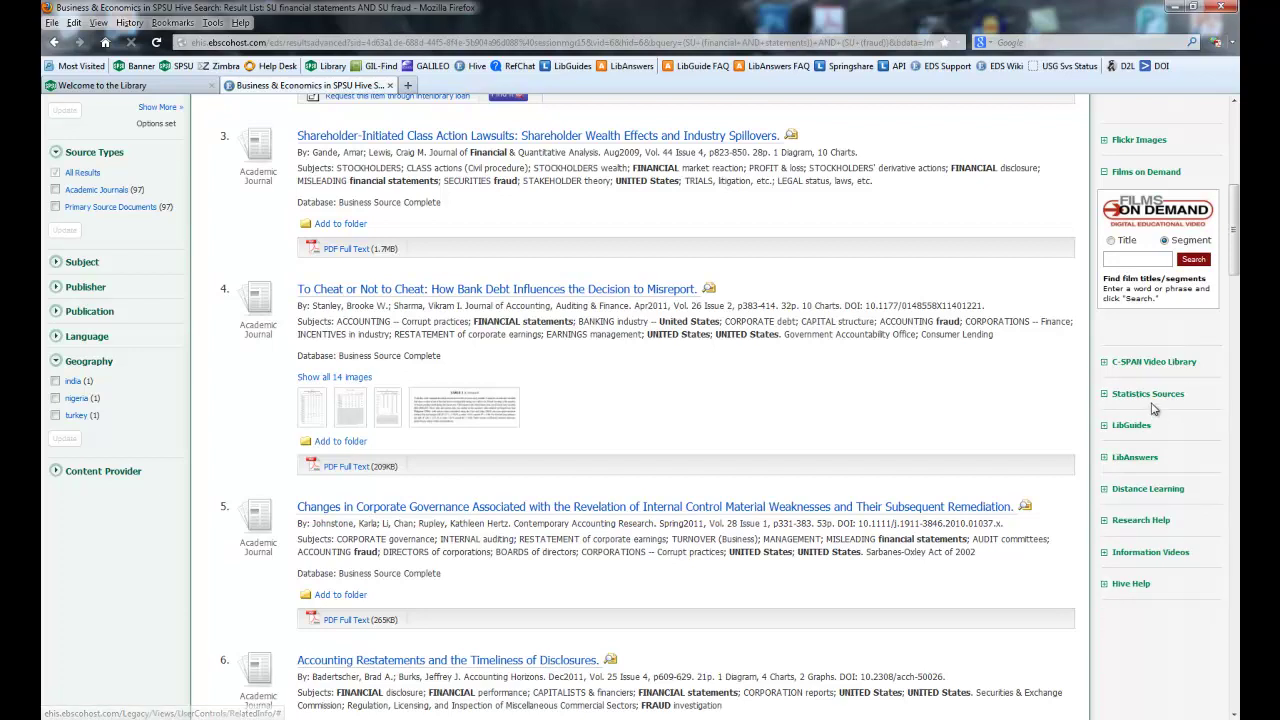
# Expand Statistics Sources and Hive Help, then scroll through the 97 results.
pyautogui.click(1150, 395)
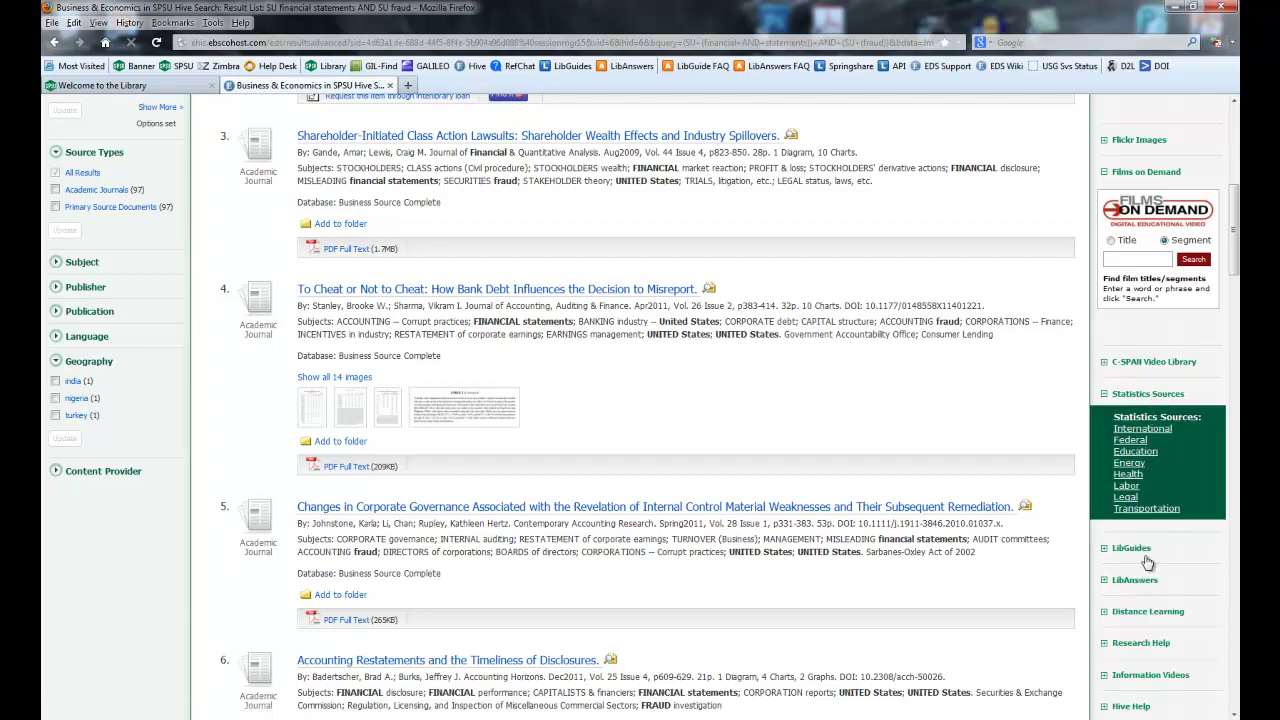
pyautogui.scroll(-2, 1140, 590)
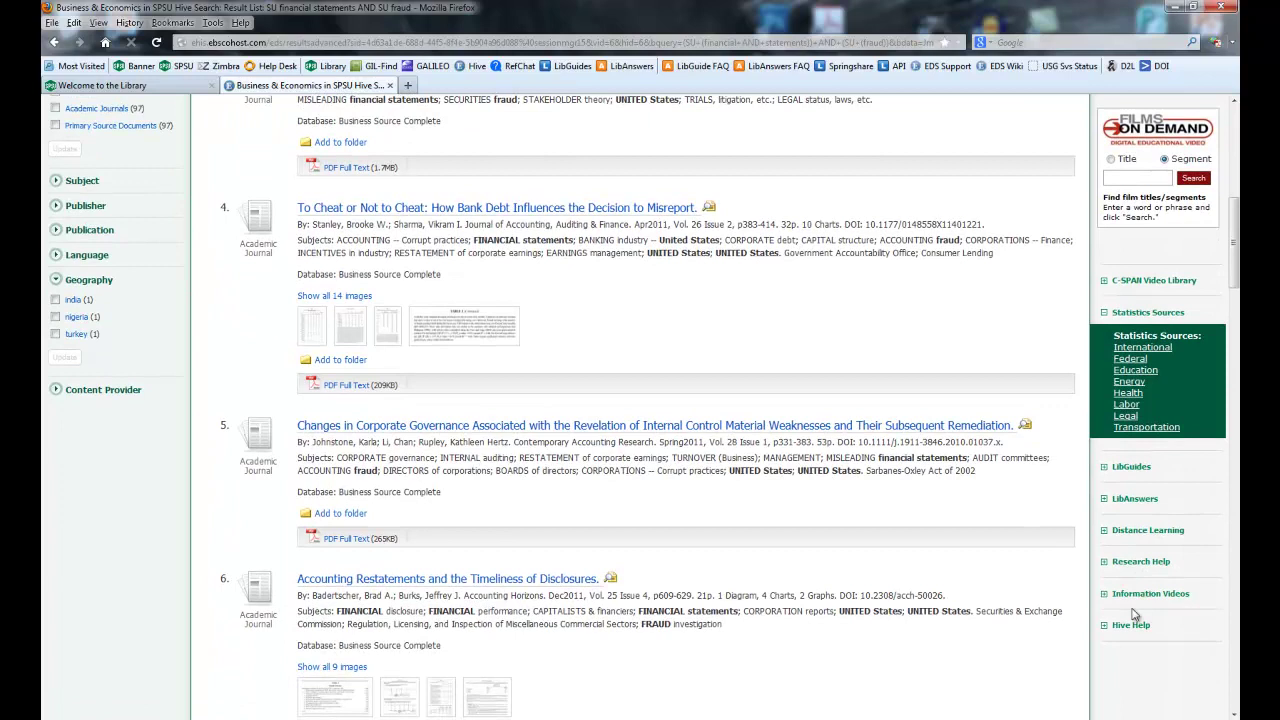
pyautogui.click(1131, 627)
pyautogui.scroll(-3, 1220, 580)
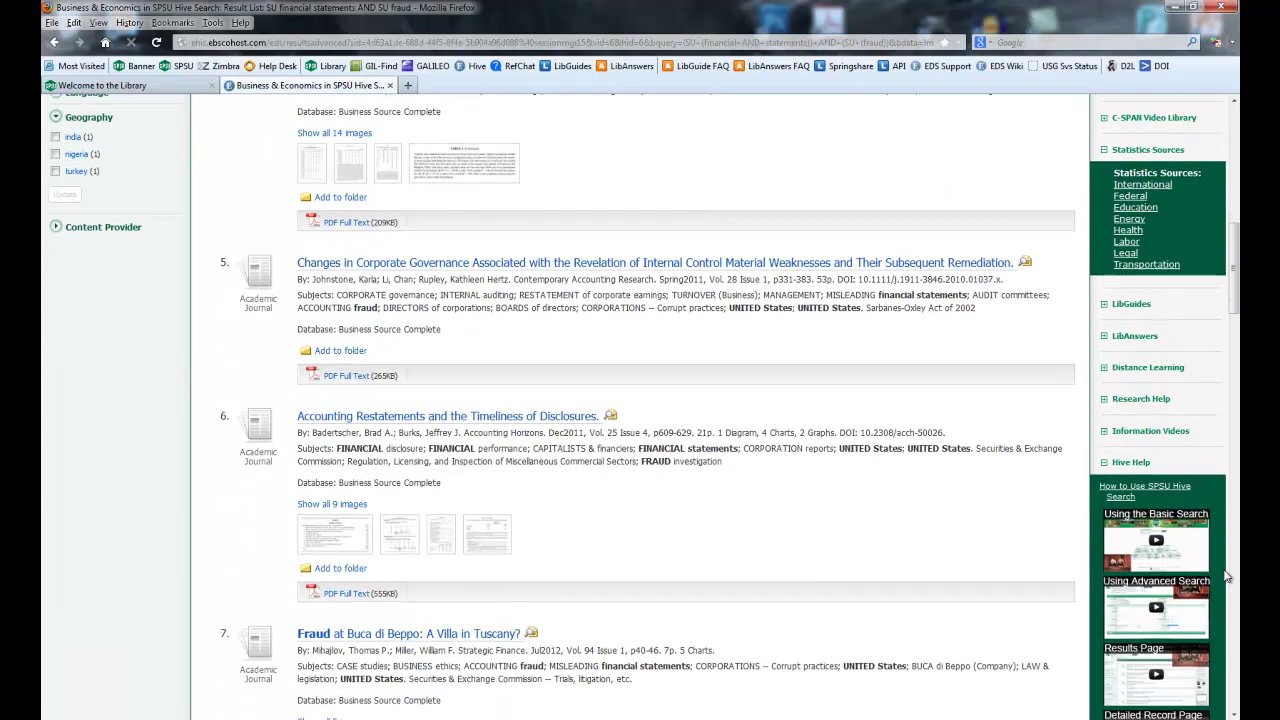
pyautogui.scroll(-5, 1226, 576)
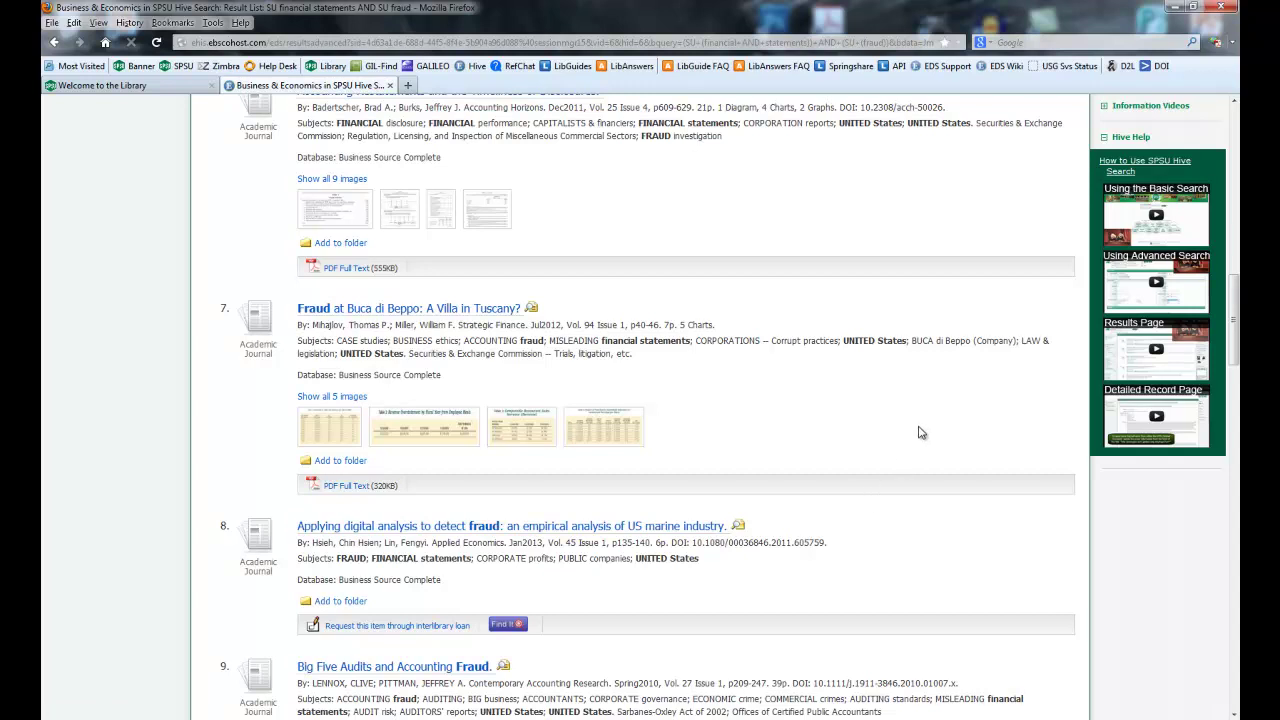
pyautogui.scroll(2, 912, 438)
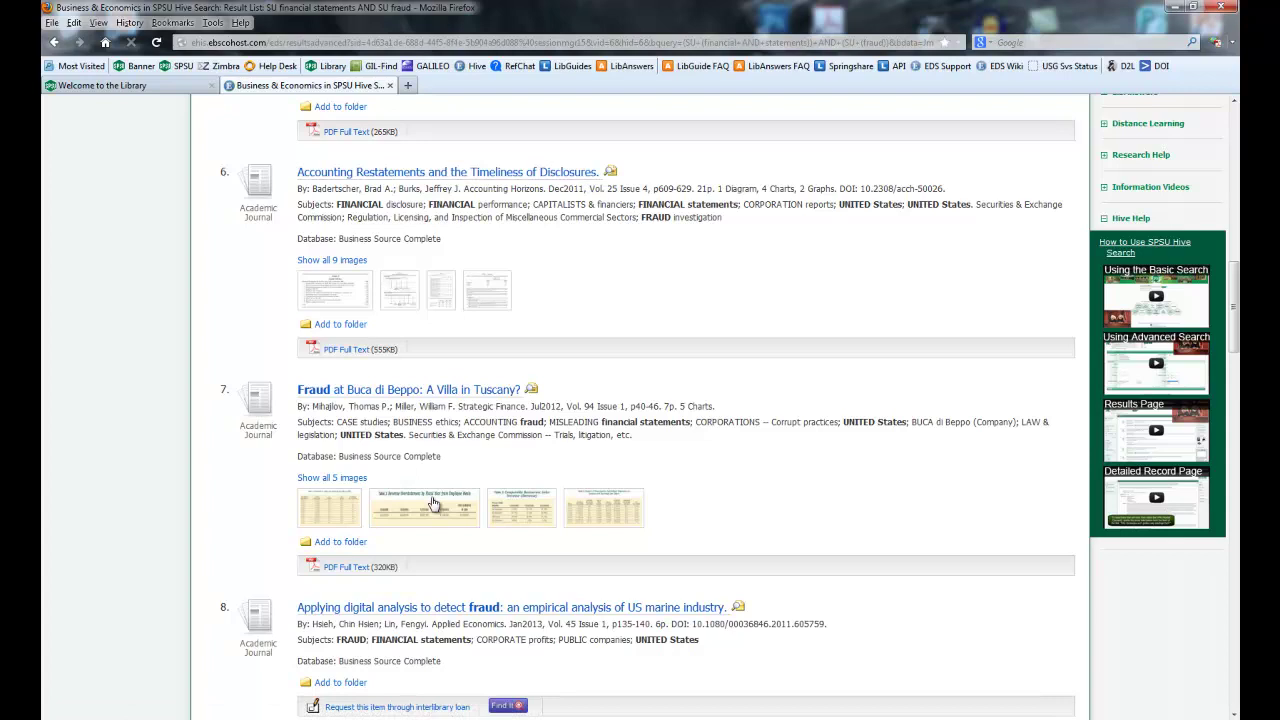
pyautogui.scroll(-4, 563, 514)
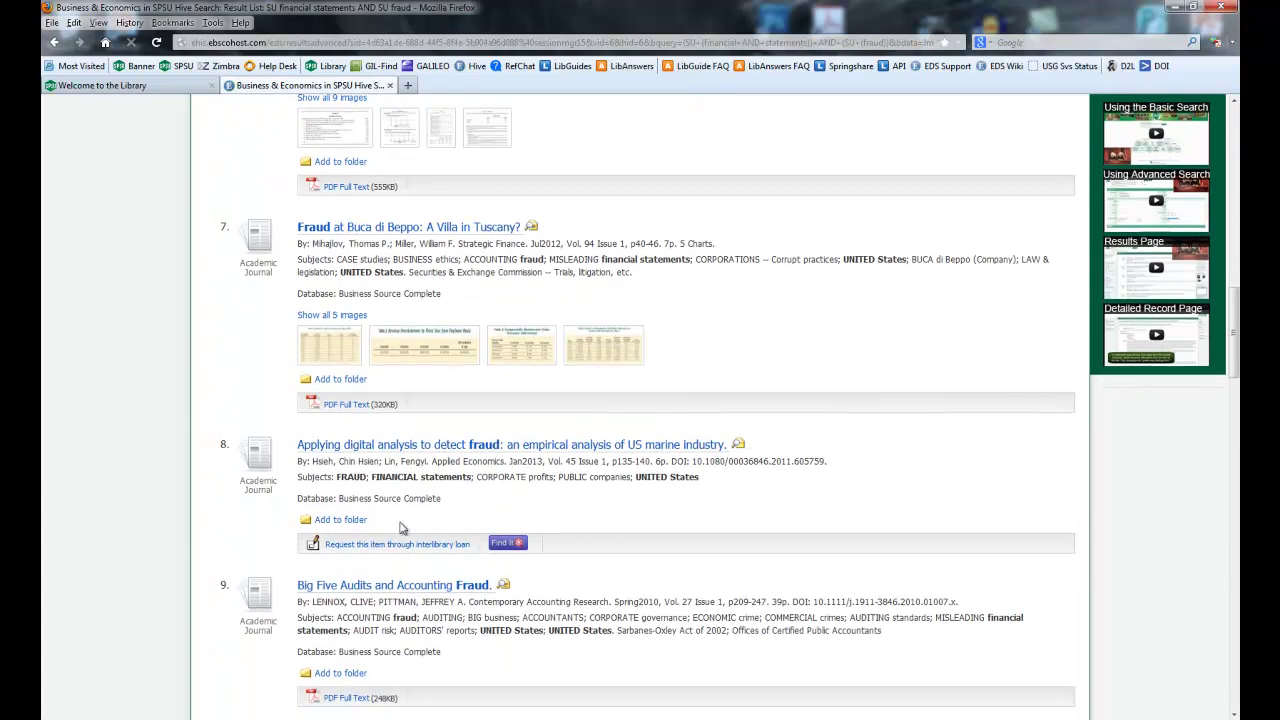
# Request the marine industry fraud article (result 8) via the Interlibrary Loan Request Form.
pyautogui.click(518, 544)
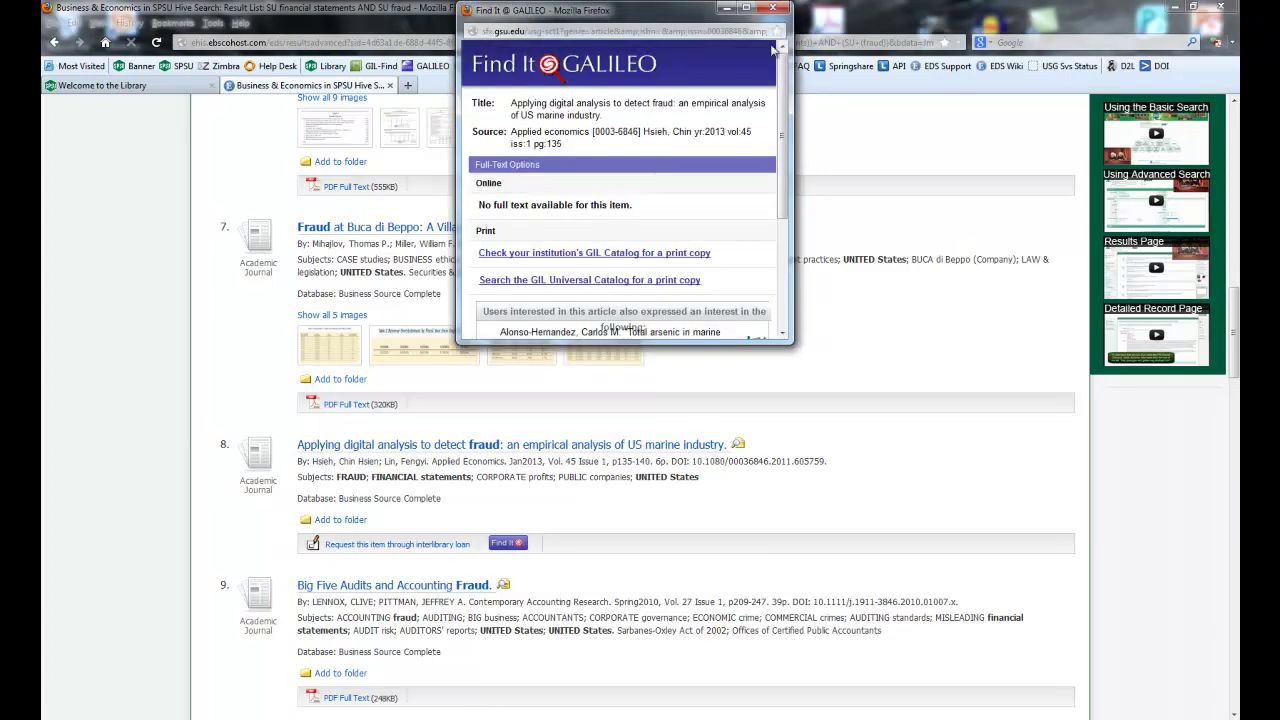
pyautogui.click(786, 8)
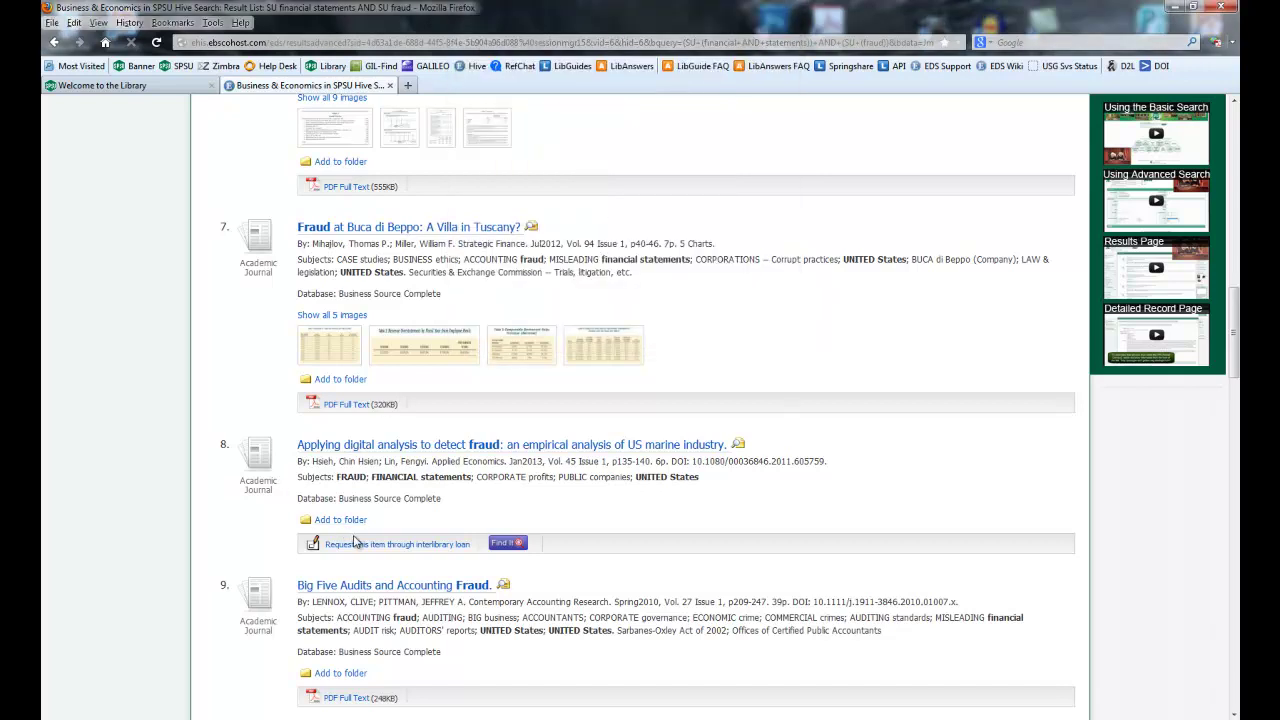
pyautogui.click(358, 545)
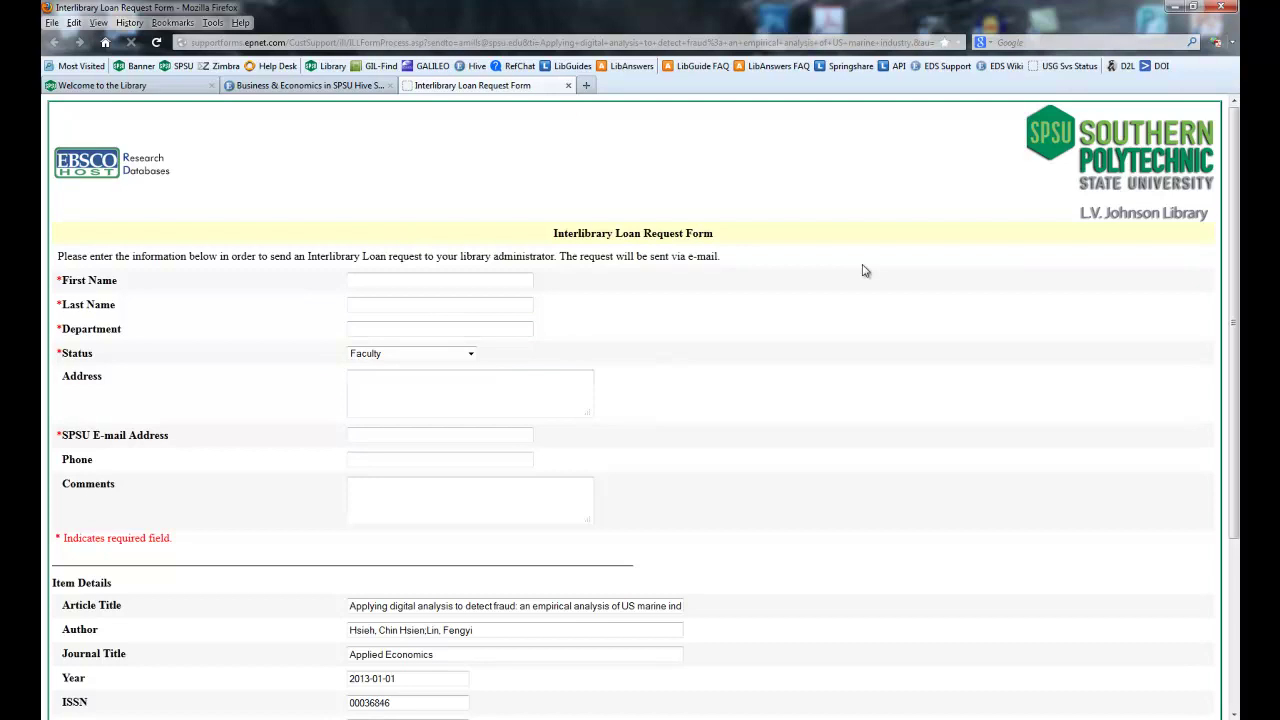
pyautogui.scroll(-4, 600, 338)
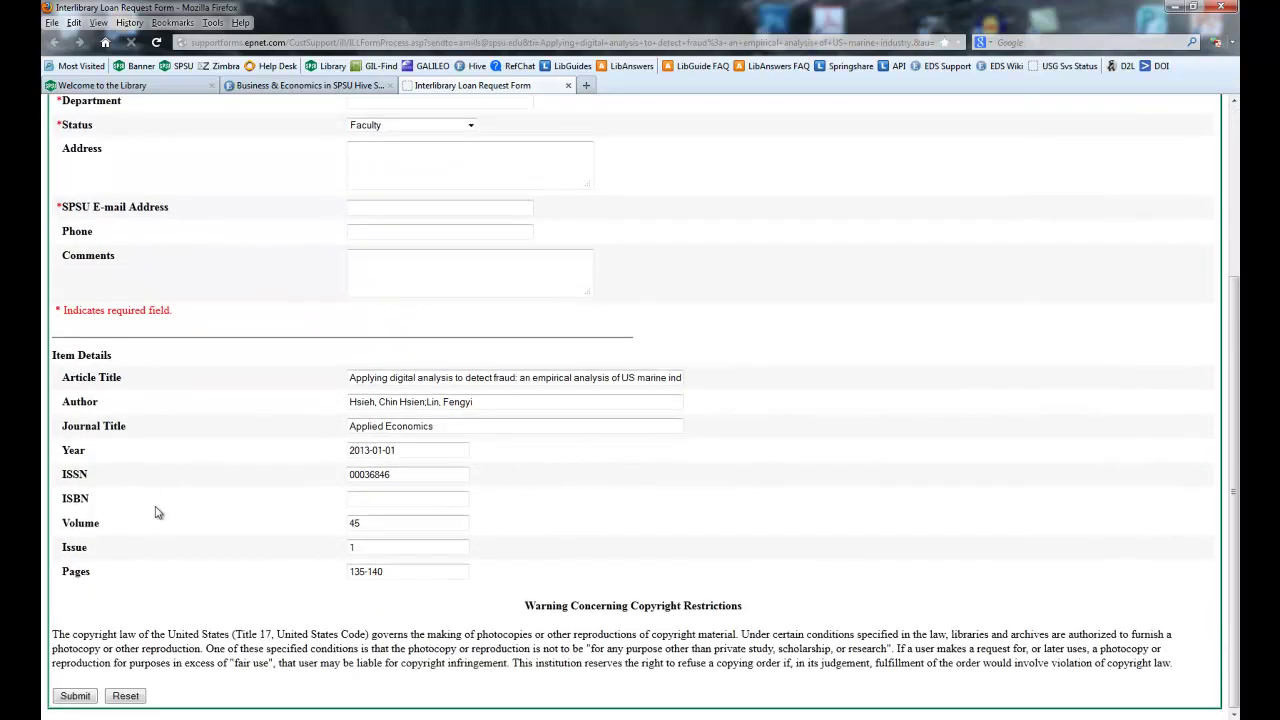